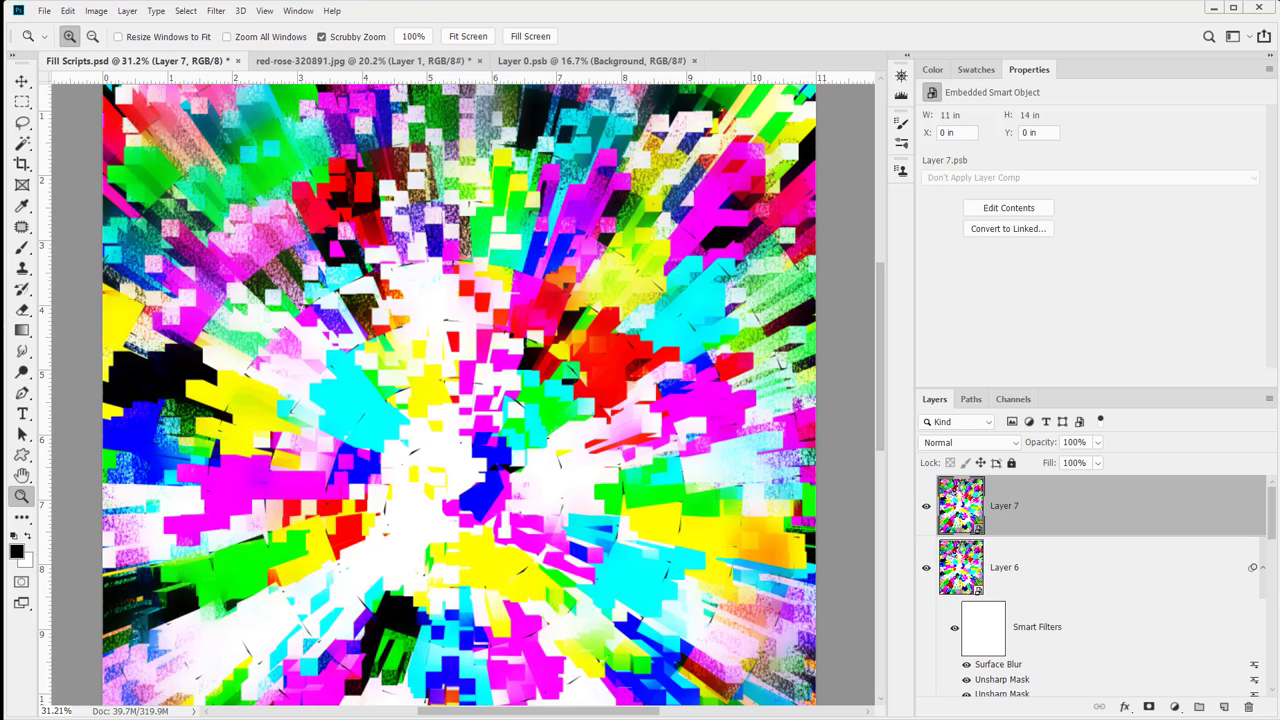
# Step: Save the artwork as a PSD named with the author's name and 01, keeping Maximize Compatibility
pyautogui.click(46, 11)
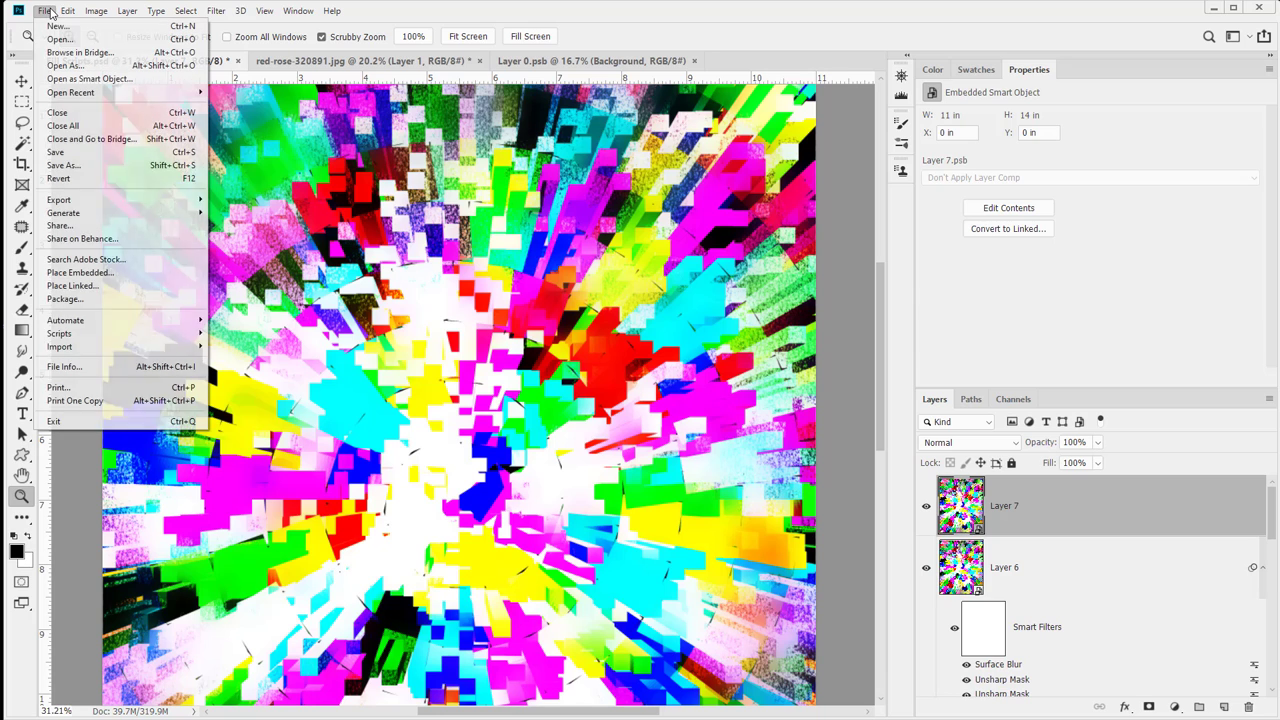
pyautogui.click(84, 168)
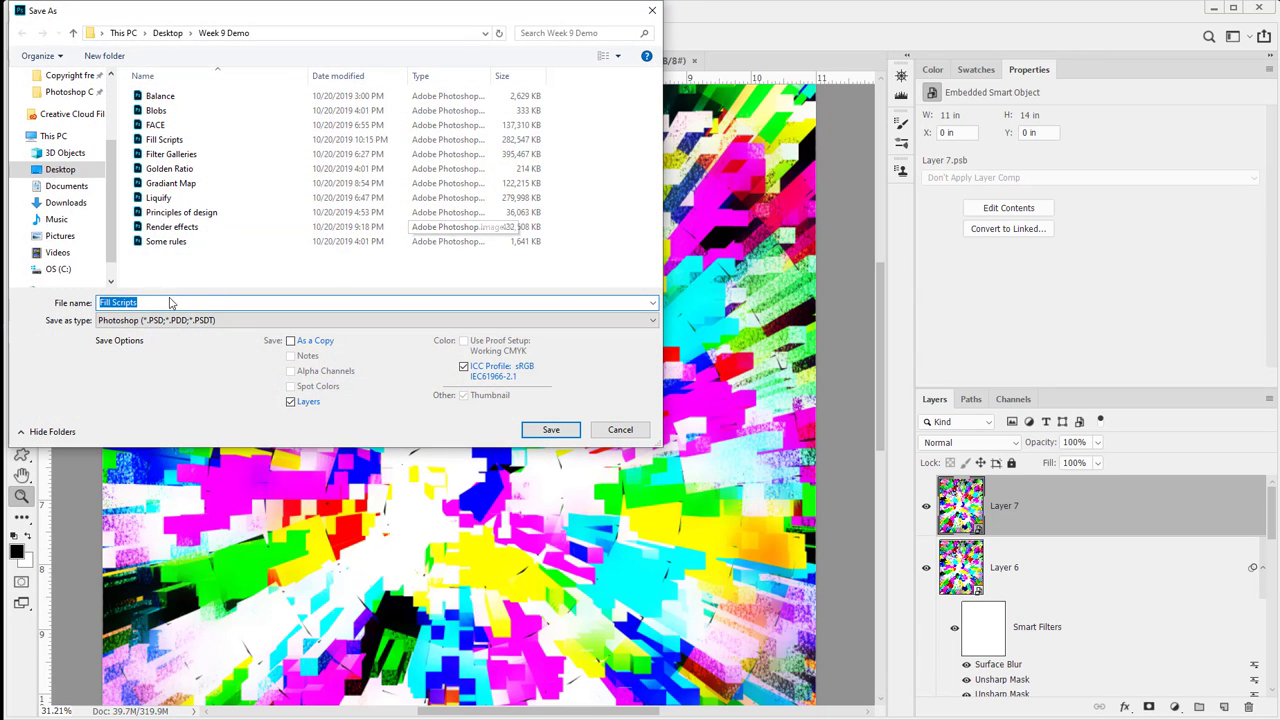
pyautogui.moveTo(438, 718)
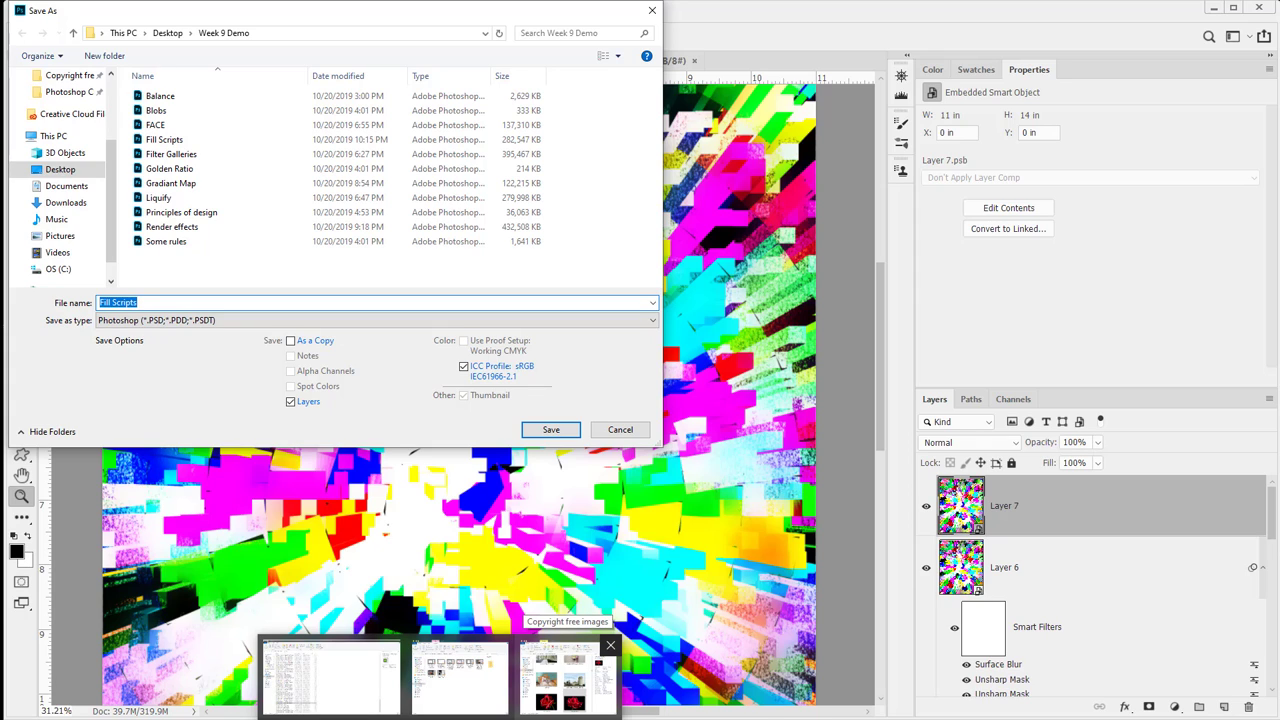
pyautogui.write('9-Greenber')
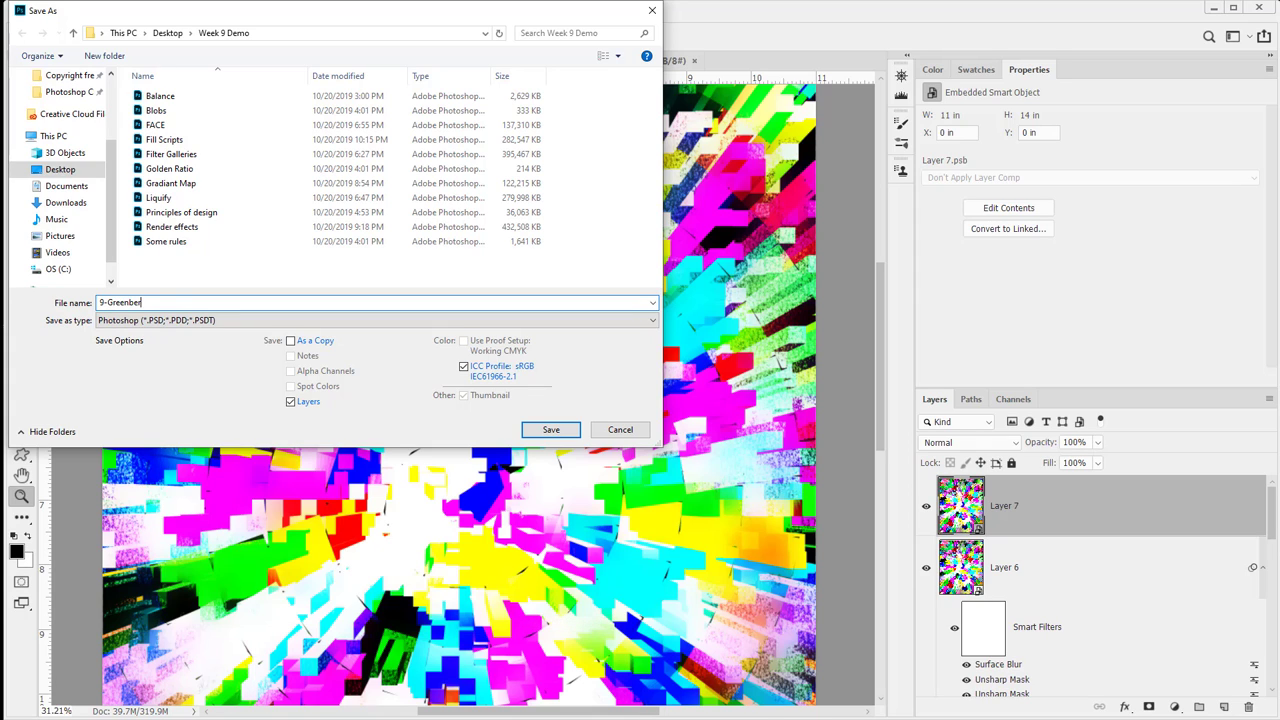
pyautogui.write('g-Eric-01')
pyautogui.press('Return')
pyautogui.press('Return')
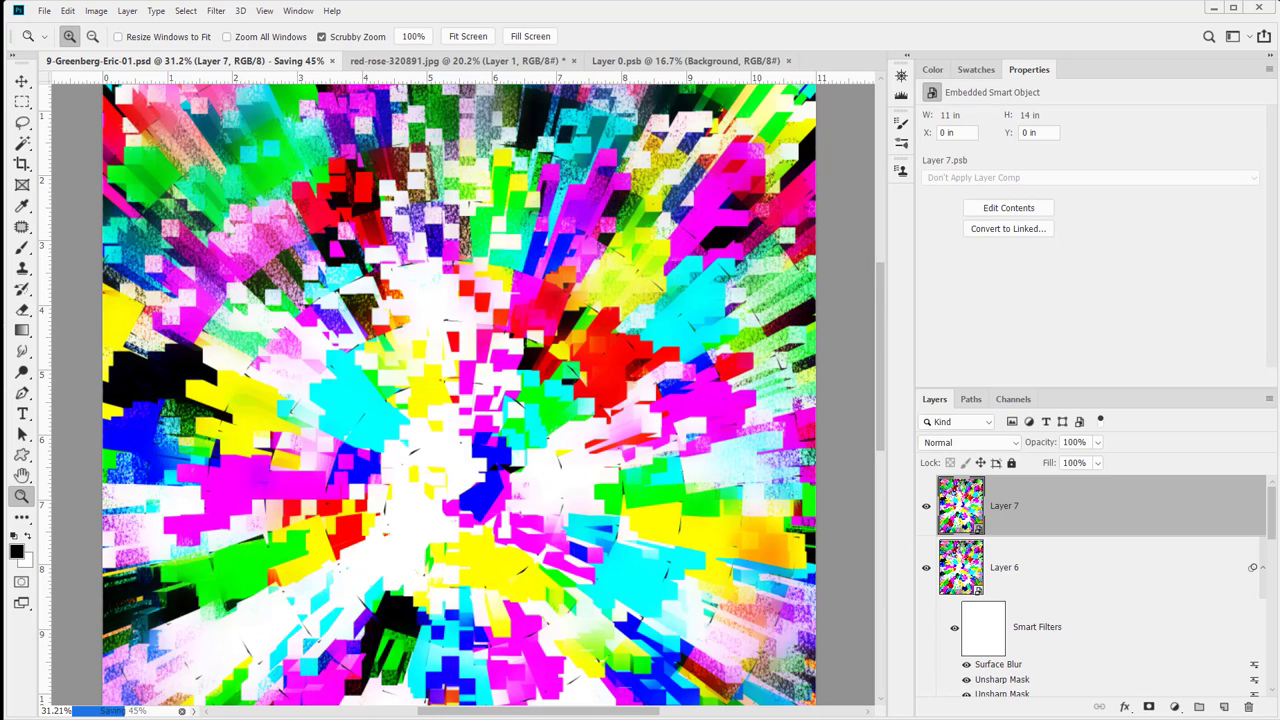
pyautogui.hotkey('ctrl', 'shift', 's')
pyautogui.press('Return')
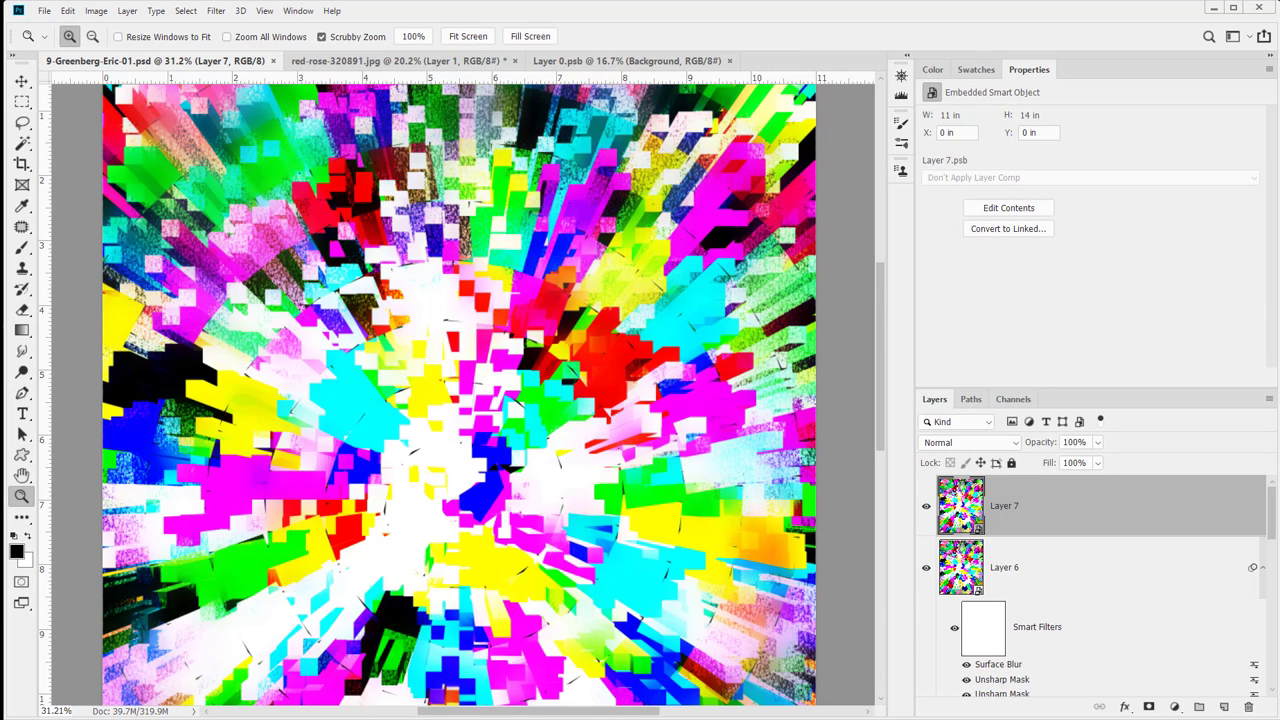
# Step: Save the artwork as a new PSD with 02 at the end of the file name
pyautogui.click(45, 12)
pyautogui.click(60, 165)
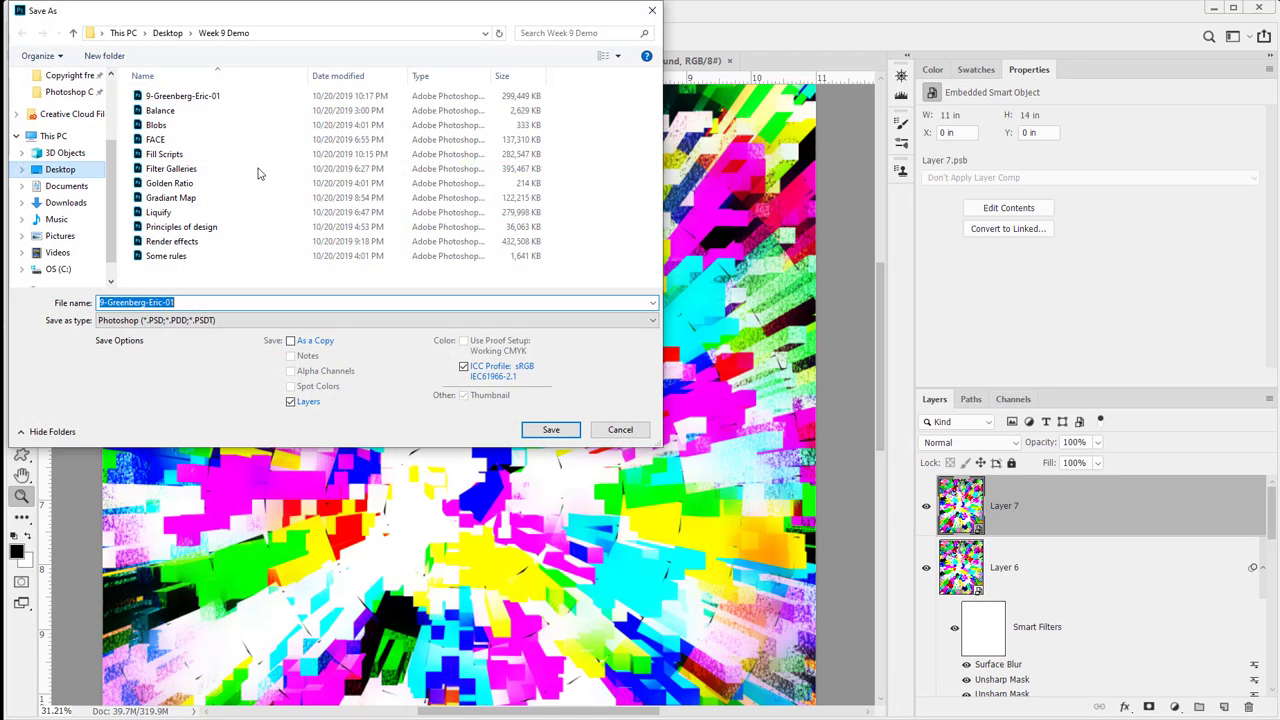
pyautogui.click(210, 301)
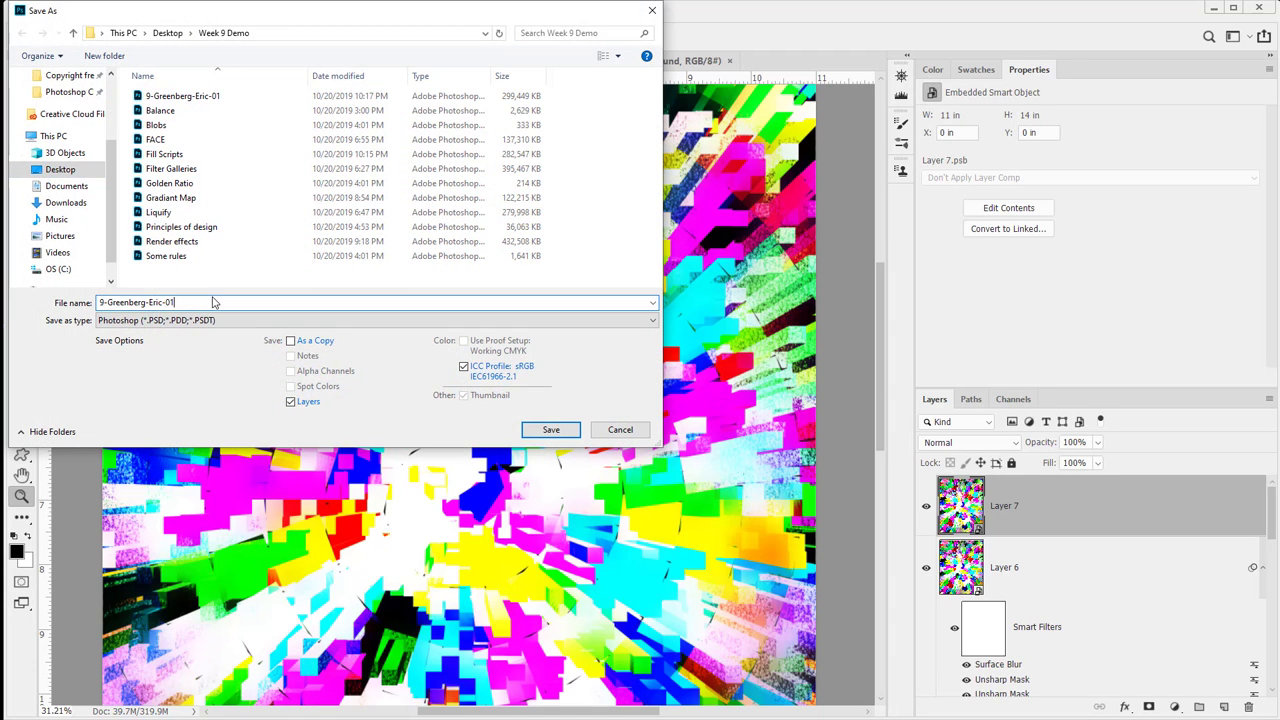
pyautogui.press('Return')
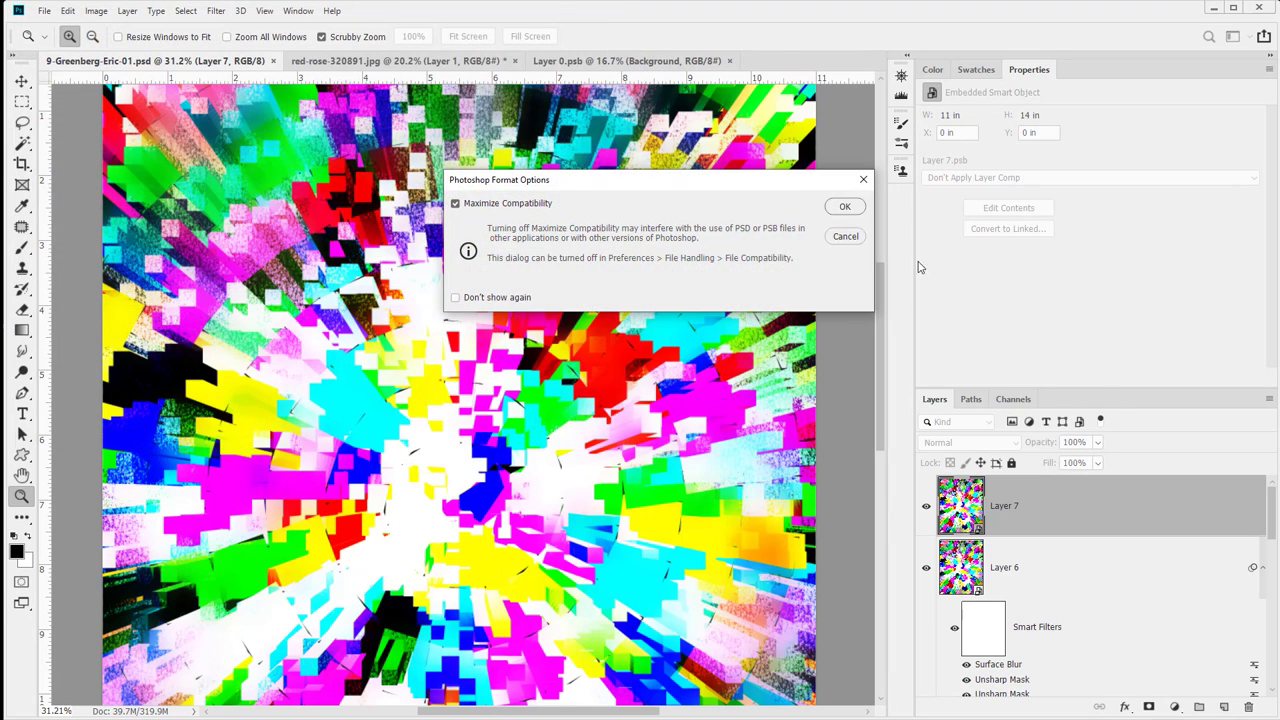
pyautogui.click(841, 210)
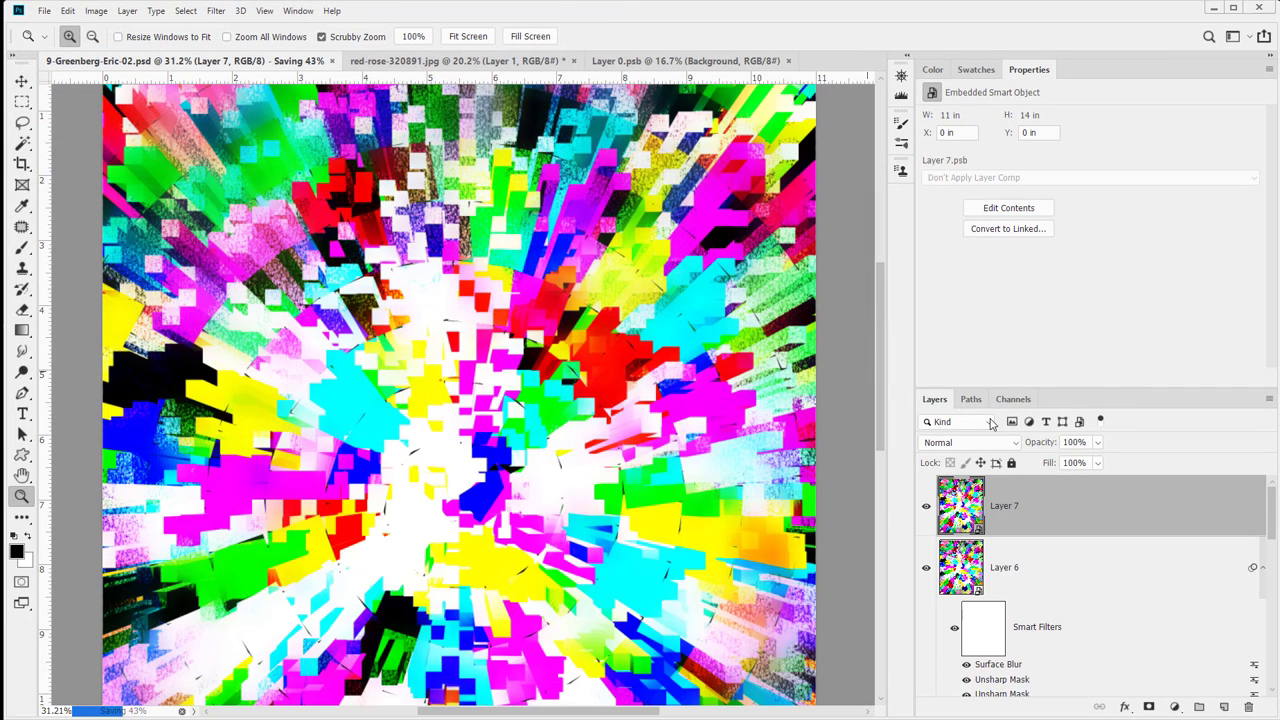
# Step: Delete Layer 6 through Background so only Layer 7 remains, and save
pyautogui.click(1013, 580)
pyautogui.scroll(-3, 1013, 580)
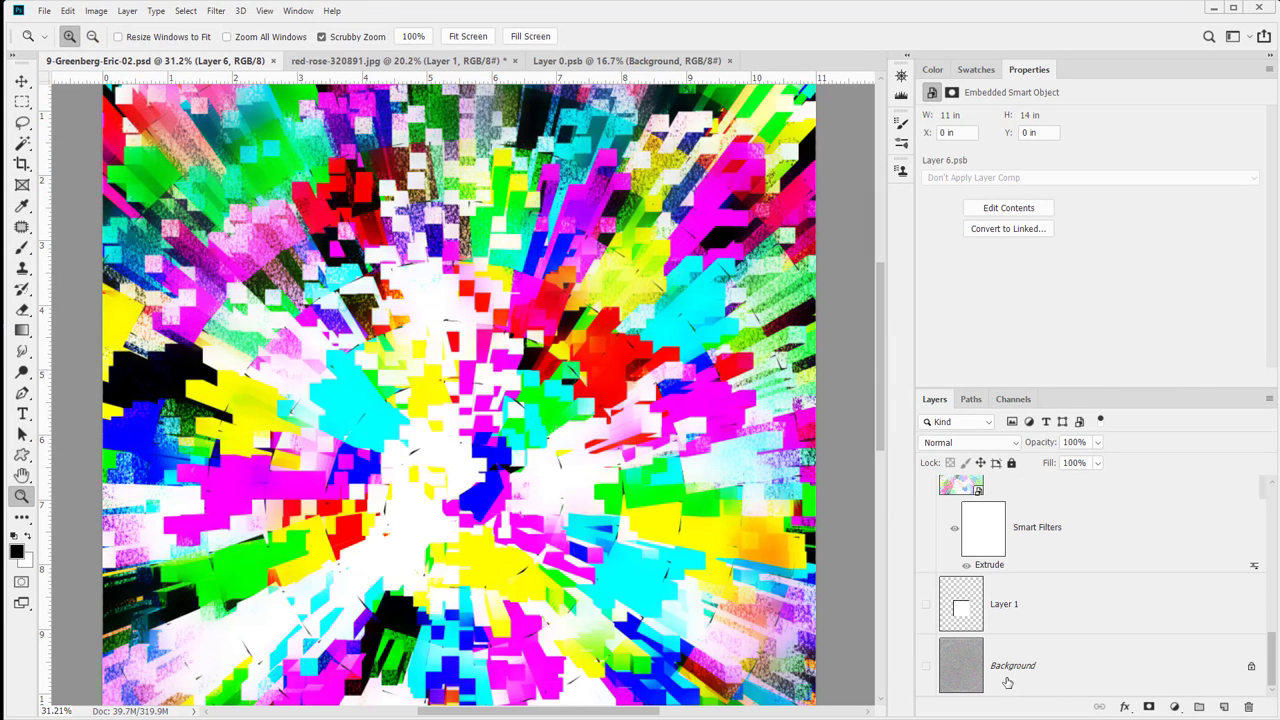
pyautogui.keyDown('shift'); pyautogui.click(1007, 683); pyautogui.keyUp('shift')
pyautogui.moveTo(1020, 666); pyautogui.dragTo(1250, 708)
pyautogui.hotkey('ctrl', 's')
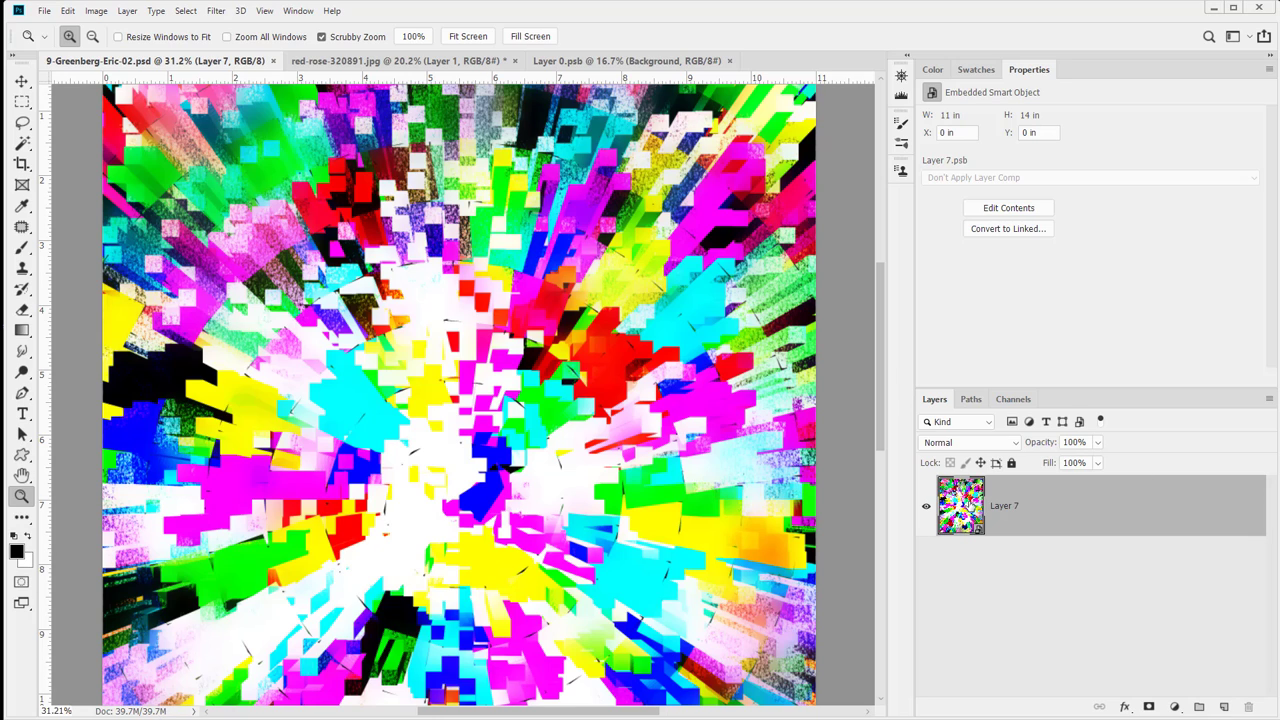
# Step: Flatten the artwork to one Background layer through HDR Toning's flatten prompt, cancelling the toning itself
pyautogui.click(926, 508)
pyautogui.click(926, 508)
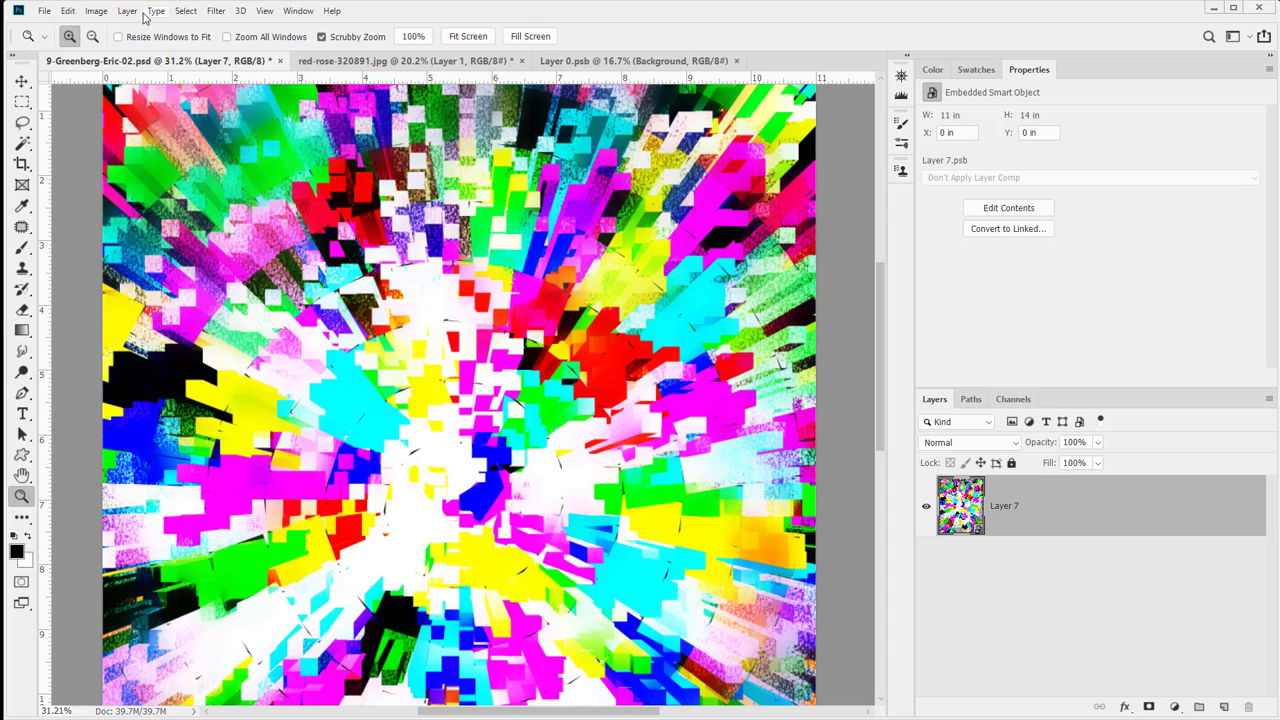
pyautogui.click(156, 11)
pyautogui.click(88, 14)
pyautogui.click(97, 13)
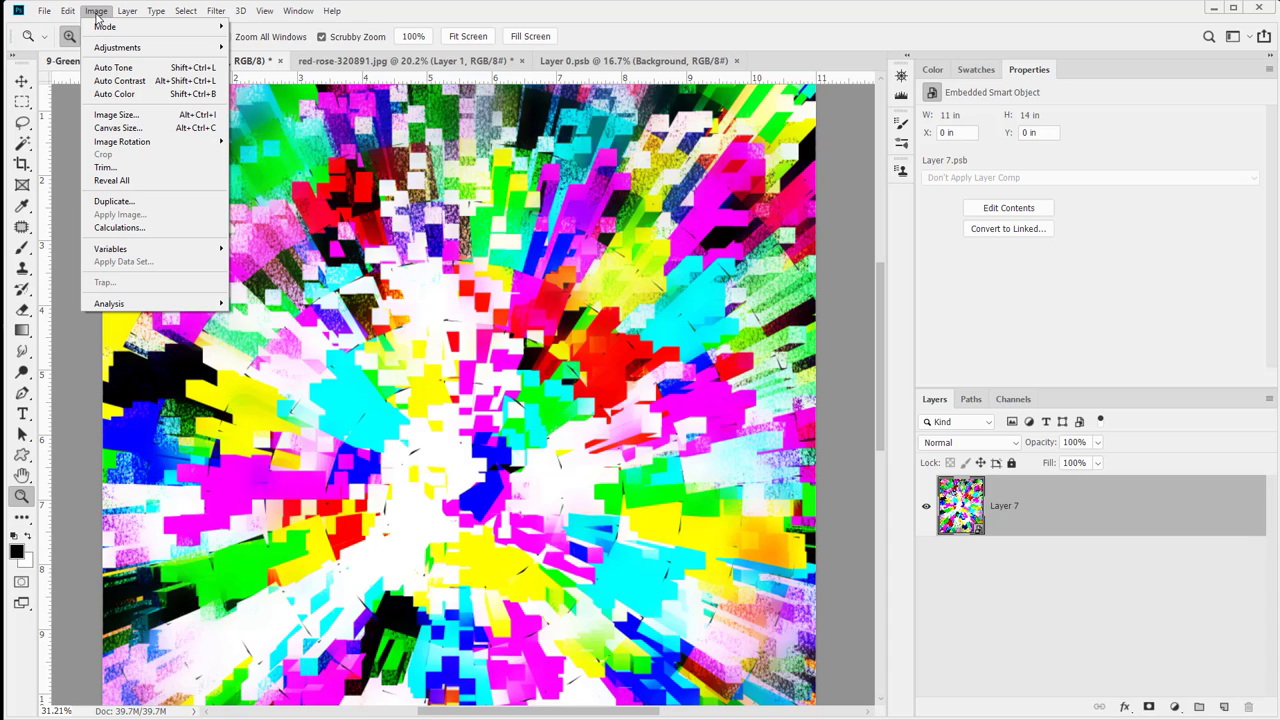
pyautogui.moveTo(115, 47)
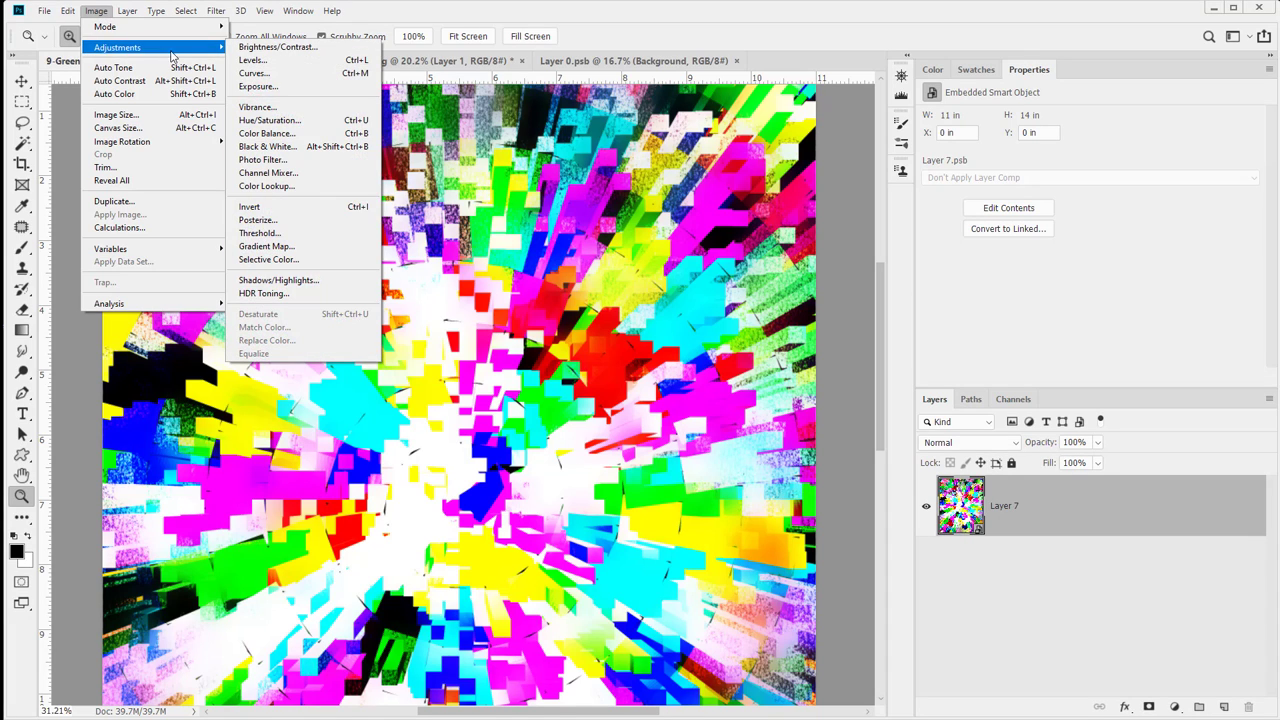
pyautogui.click(322, 301)
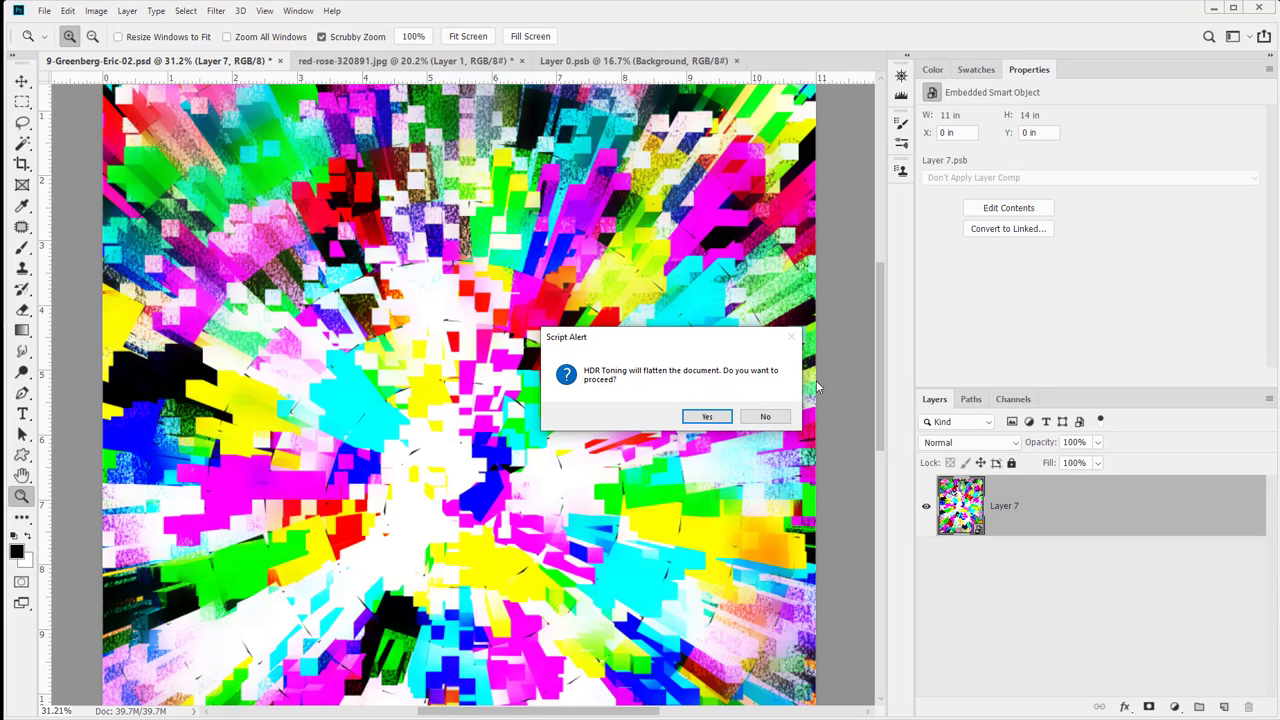
pyautogui.click(714, 422)
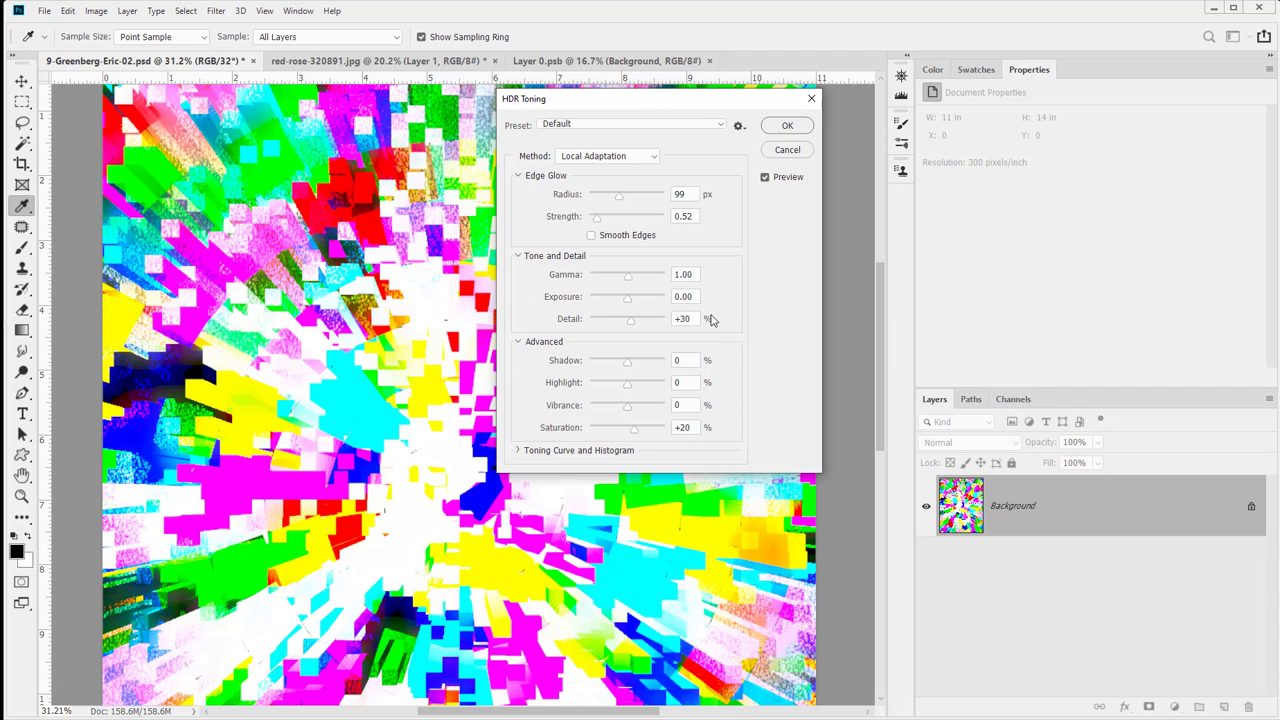
pyautogui.click(778, 151)
# Step: Paste the Layer 0 rose into a new clipboard-sized Untitled-1 document and zoom in on it
pyautogui.press('z')
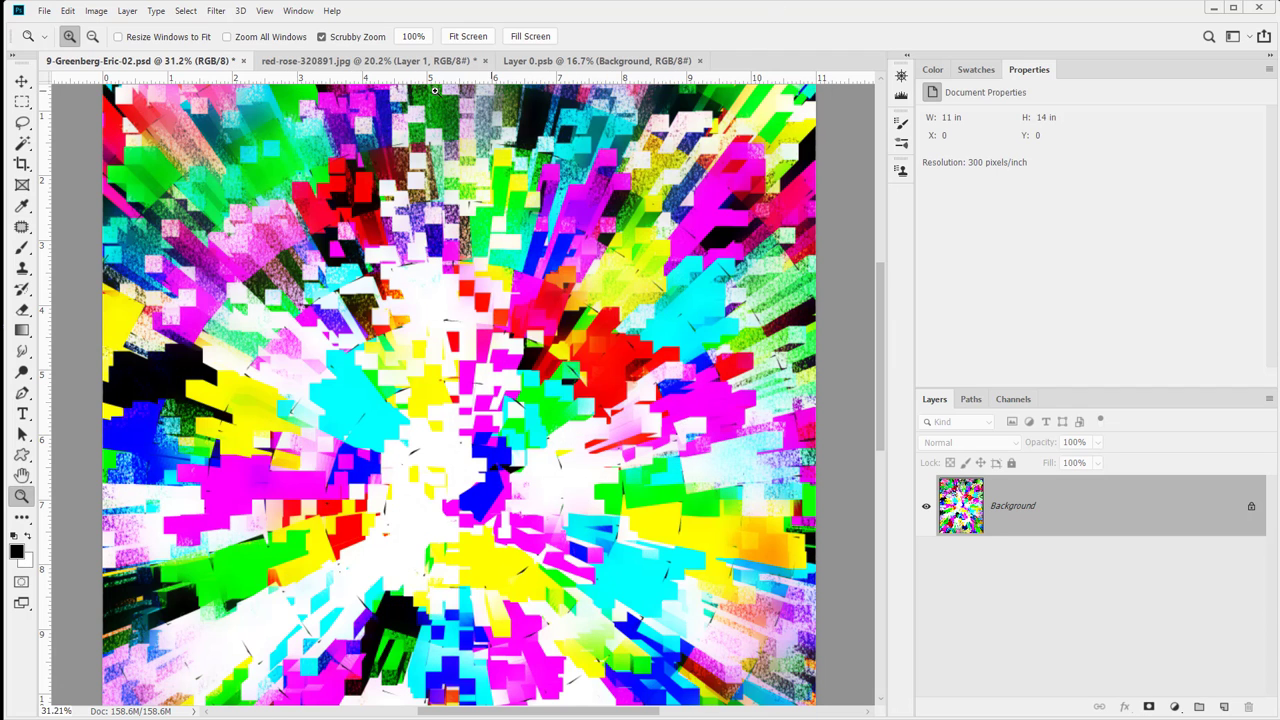
pyautogui.click(350, 62)
pyautogui.click(625, 62)
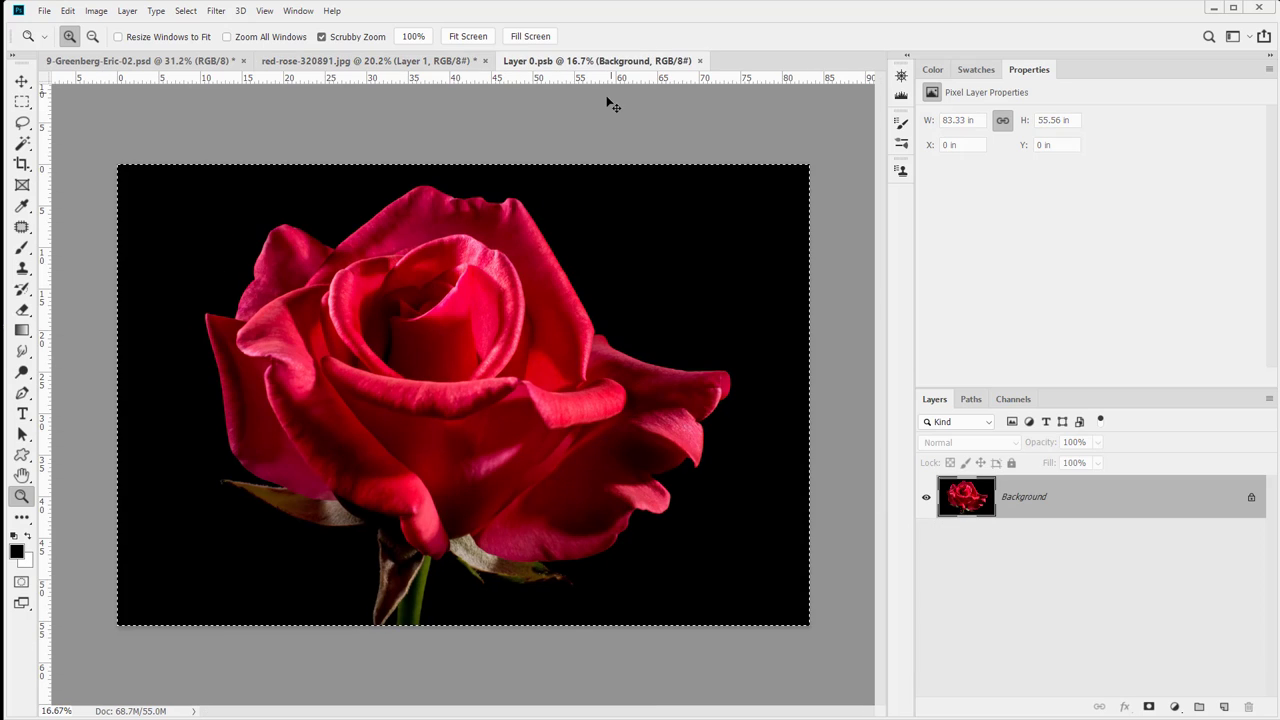
pyautogui.hotkey('ctrl', 'n')
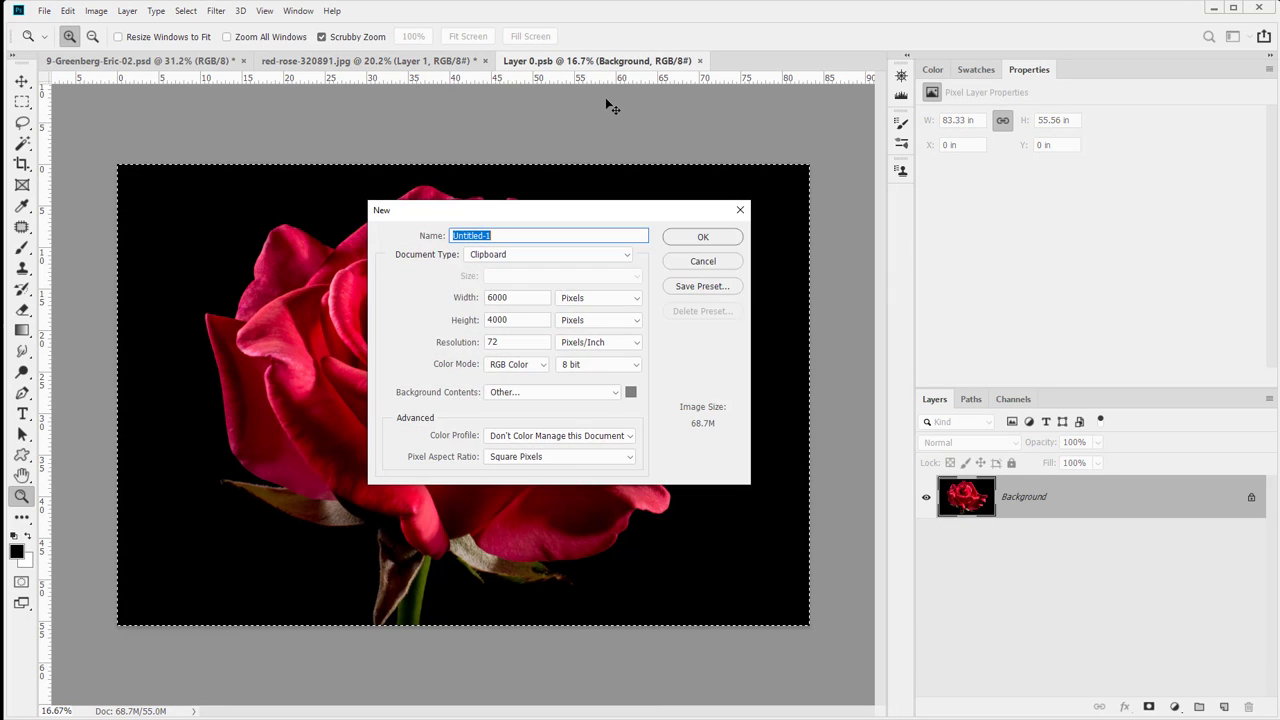
pyautogui.press('Return')
pyautogui.hotkey('ctrl', 'v')
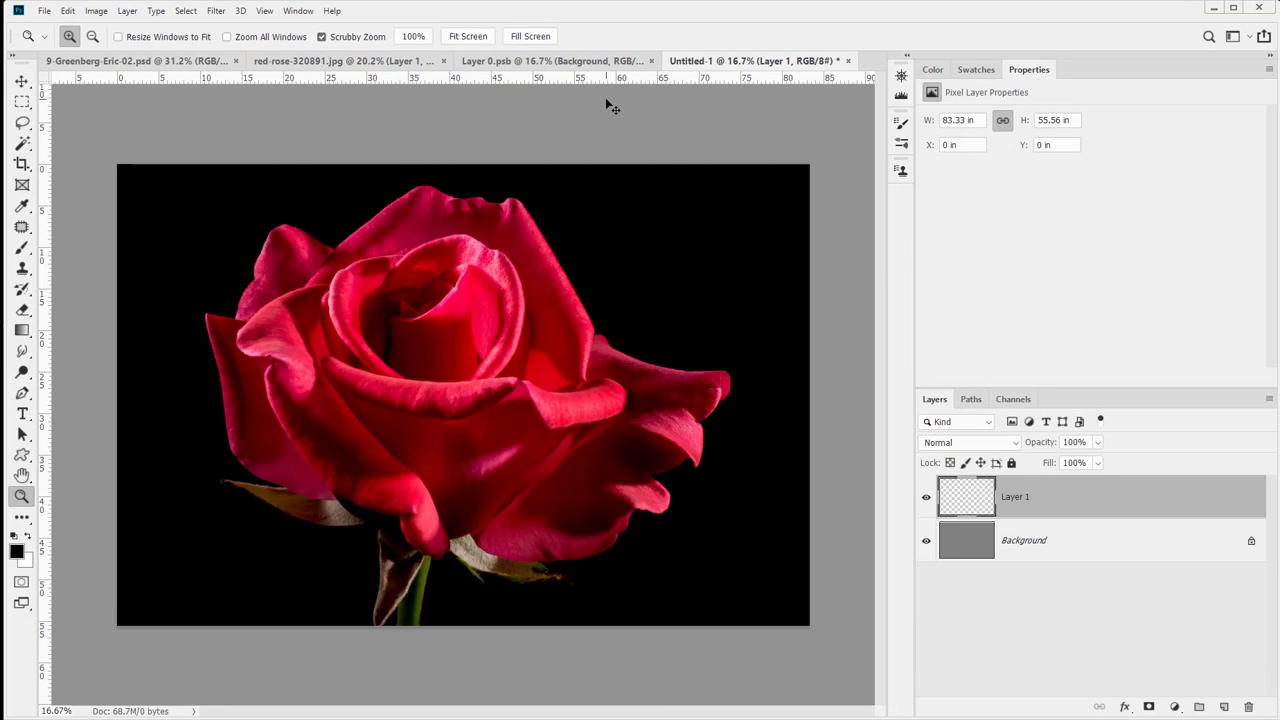
pyautogui.hotkey('ctrl', 'w')
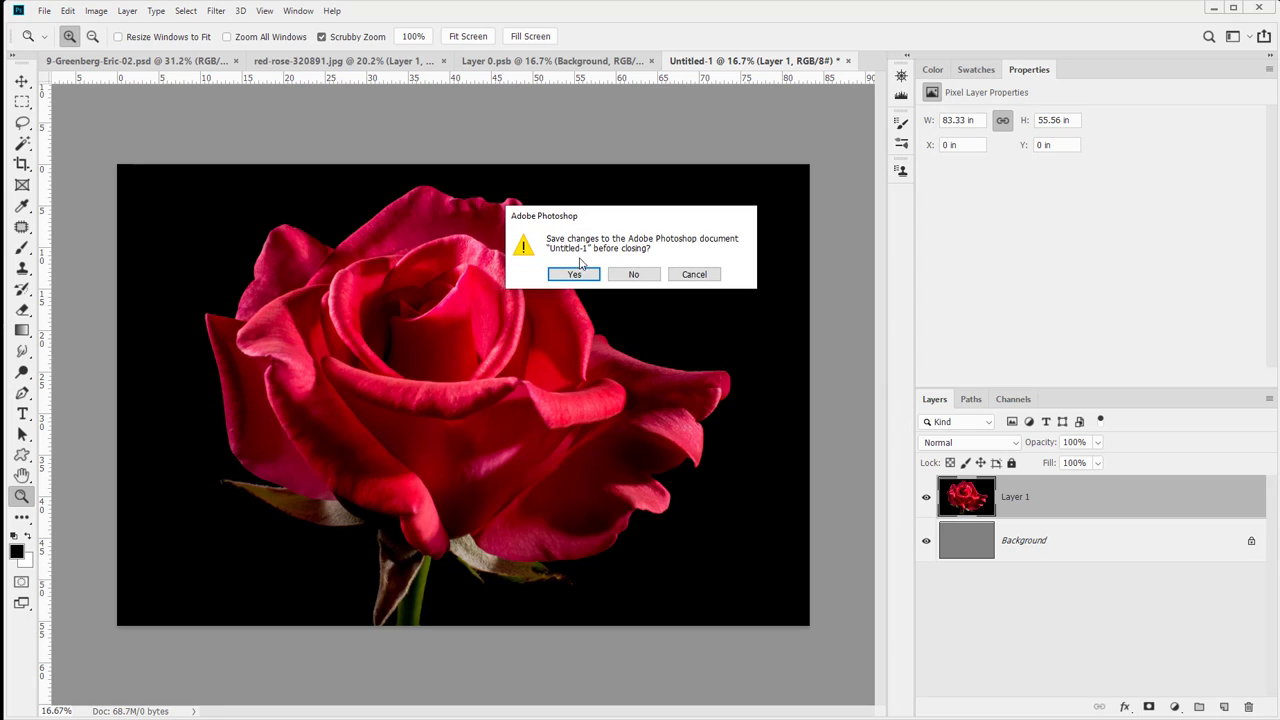
pyautogui.click(694, 274)
pyautogui.moveTo(389, 393)
pyautogui.mouseDown()
pyautogui.moveTo(421, 416)
pyautogui.moveTo(390, 418)
pyautogui.mouseUp()
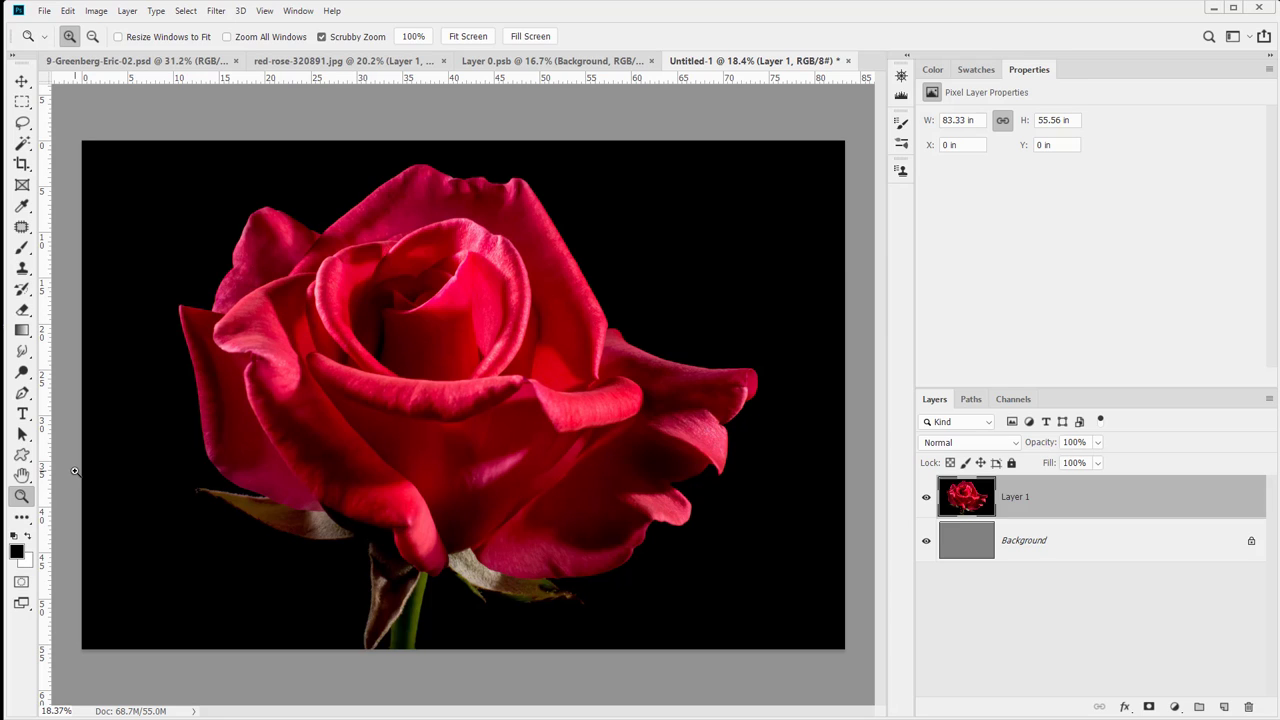
# Step: Start HDR Toning on the rose, flatten Untitled-1 when prompted, and open the Method list
pyautogui.click(65, 12)
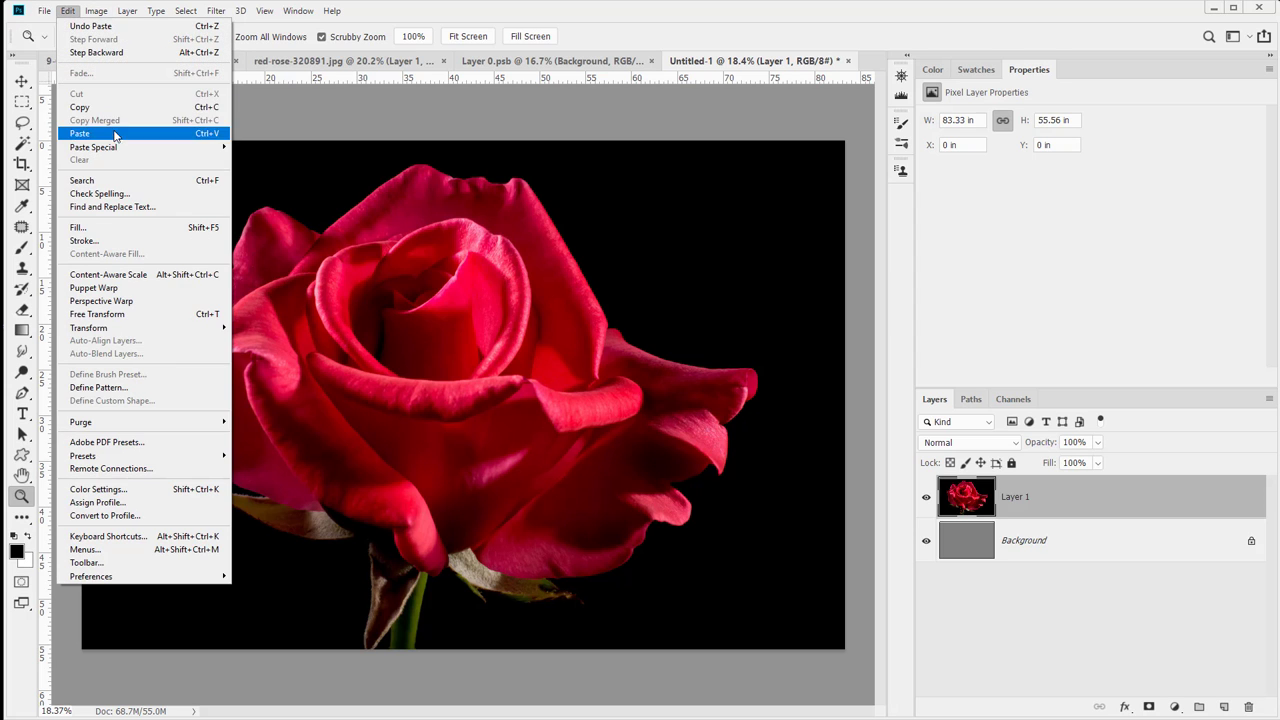
pyautogui.moveTo(96, 12)
pyautogui.moveTo(120, 47)
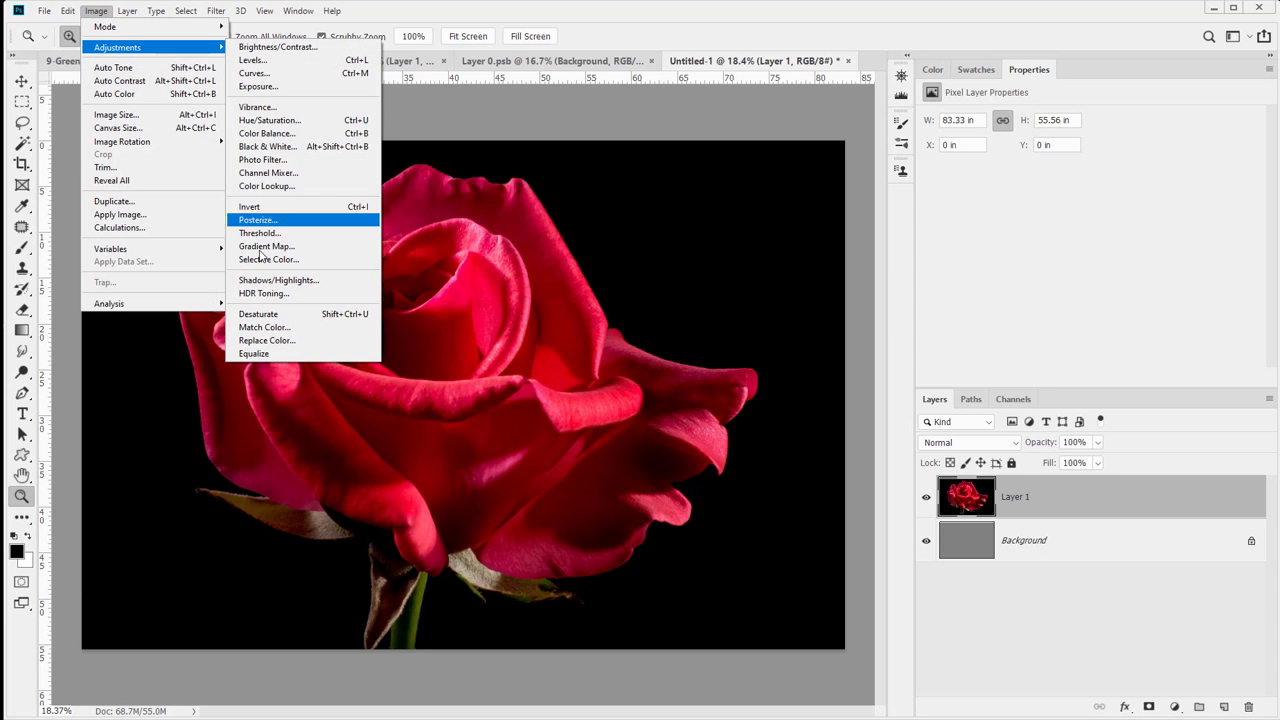
pyautogui.click(288, 294)
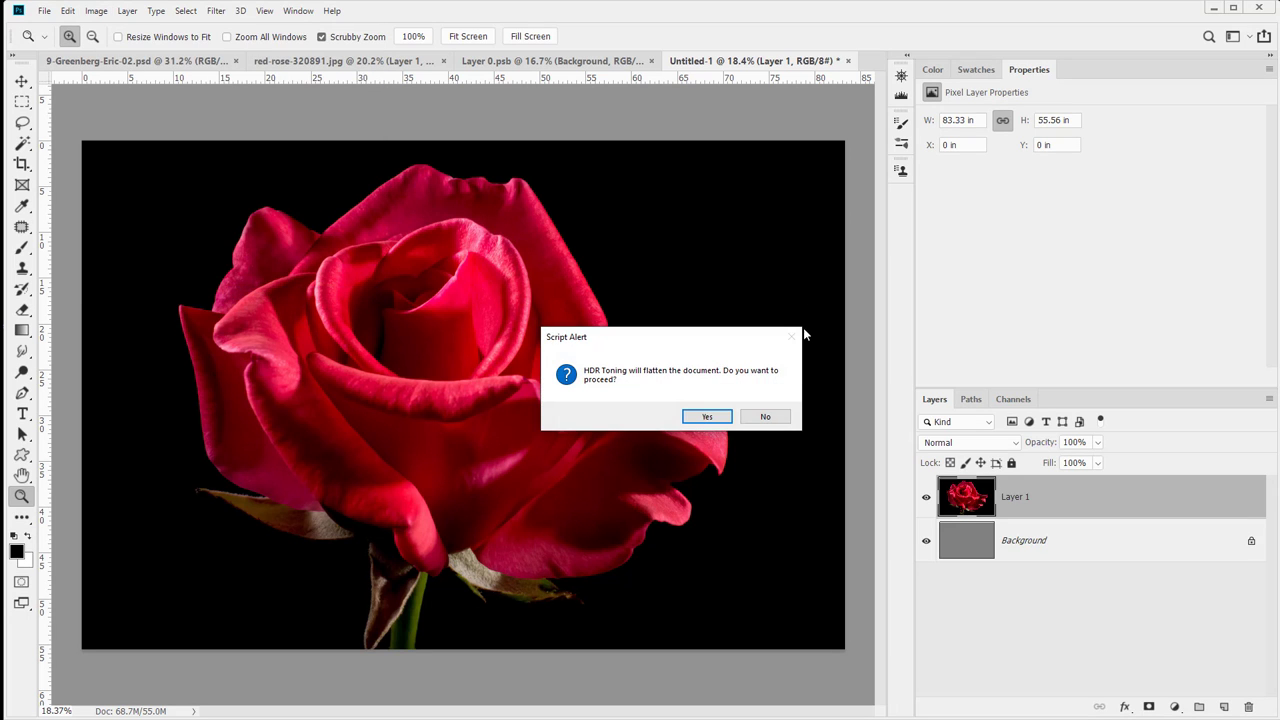
pyautogui.click(706, 417)
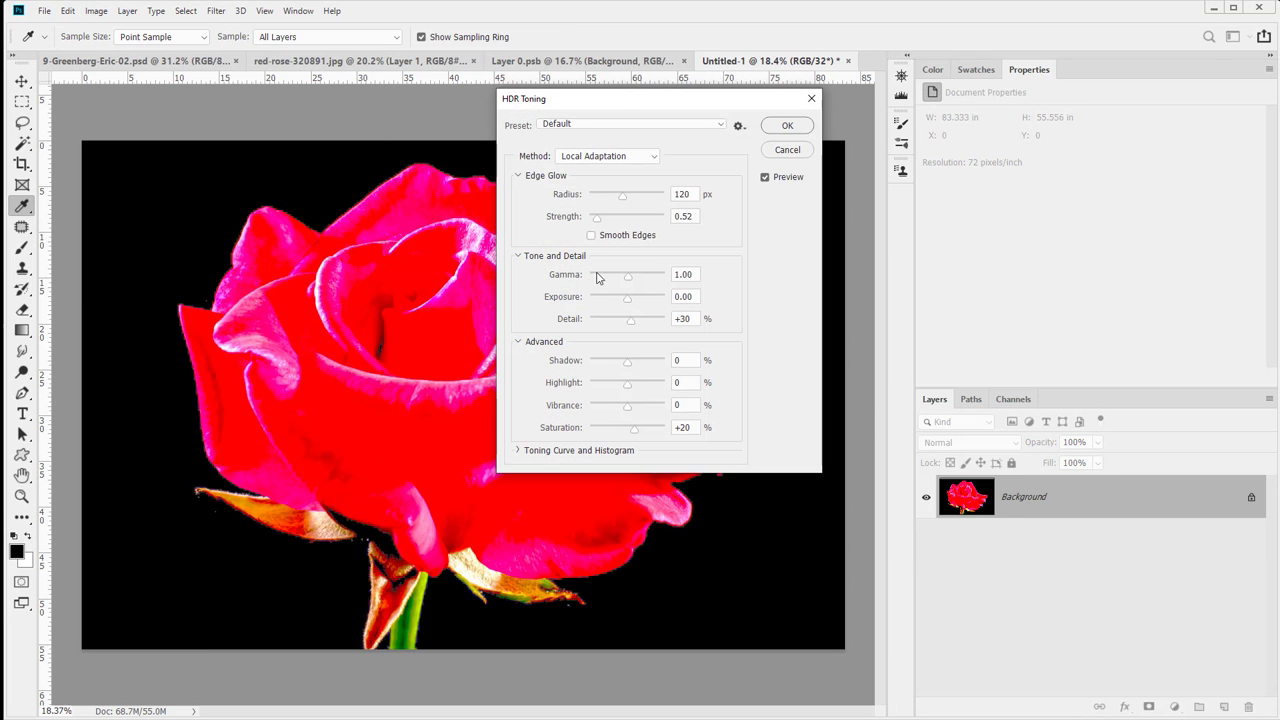
pyautogui.click(626, 158)
# Step: Reset HDR Toning, choose Exposure and Gamma, set exposure to +2.02 and adjust gamma
pyautogui.click(626, 158)
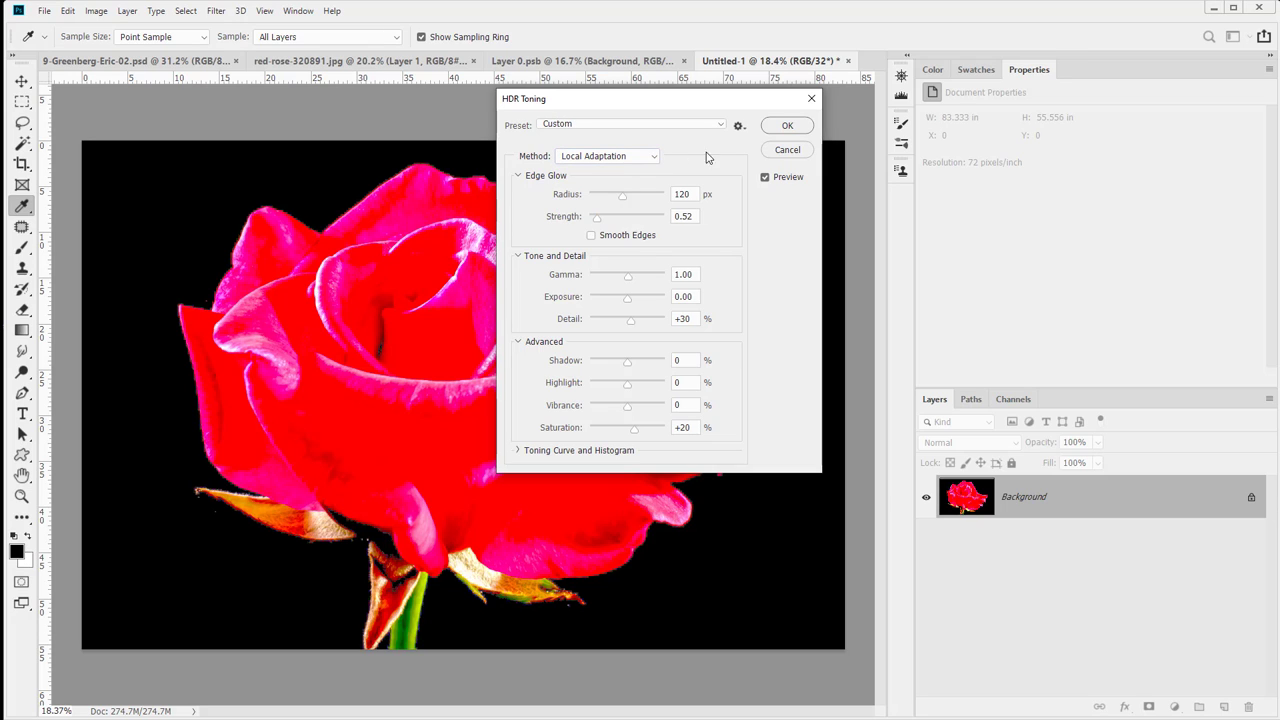
pyautogui.keyDown('alt'); pyautogui.click(790, 157); pyautogui.keyUp('alt')
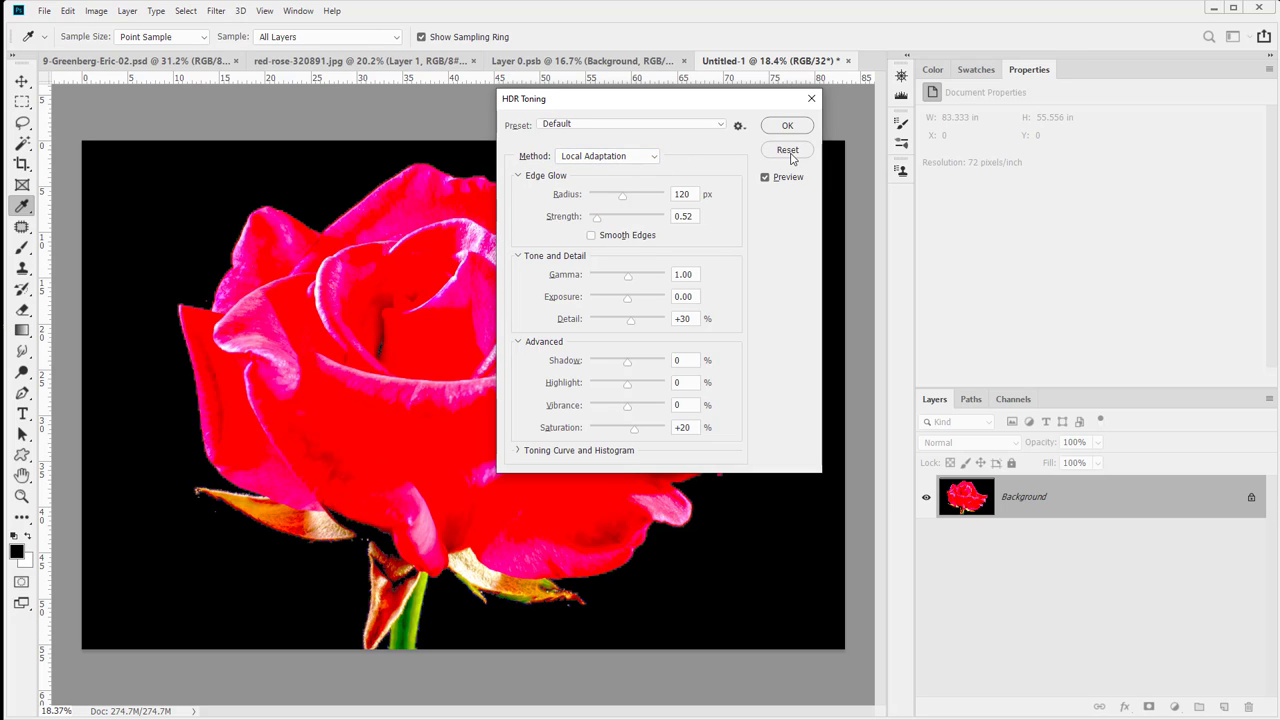
pyautogui.click(592, 157)
pyautogui.click(600, 169)
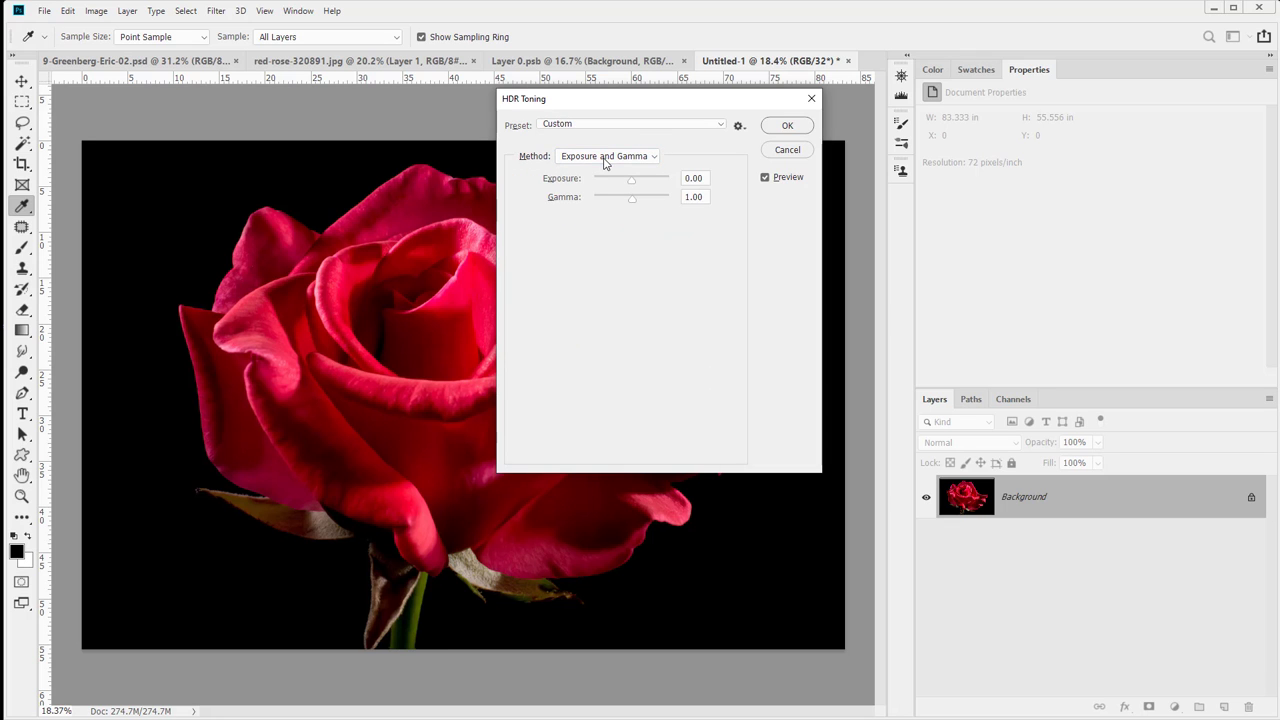
pyautogui.moveTo(628, 181); pyautogui.dragTo(606, 205)
pyautogui.click(643, 201)
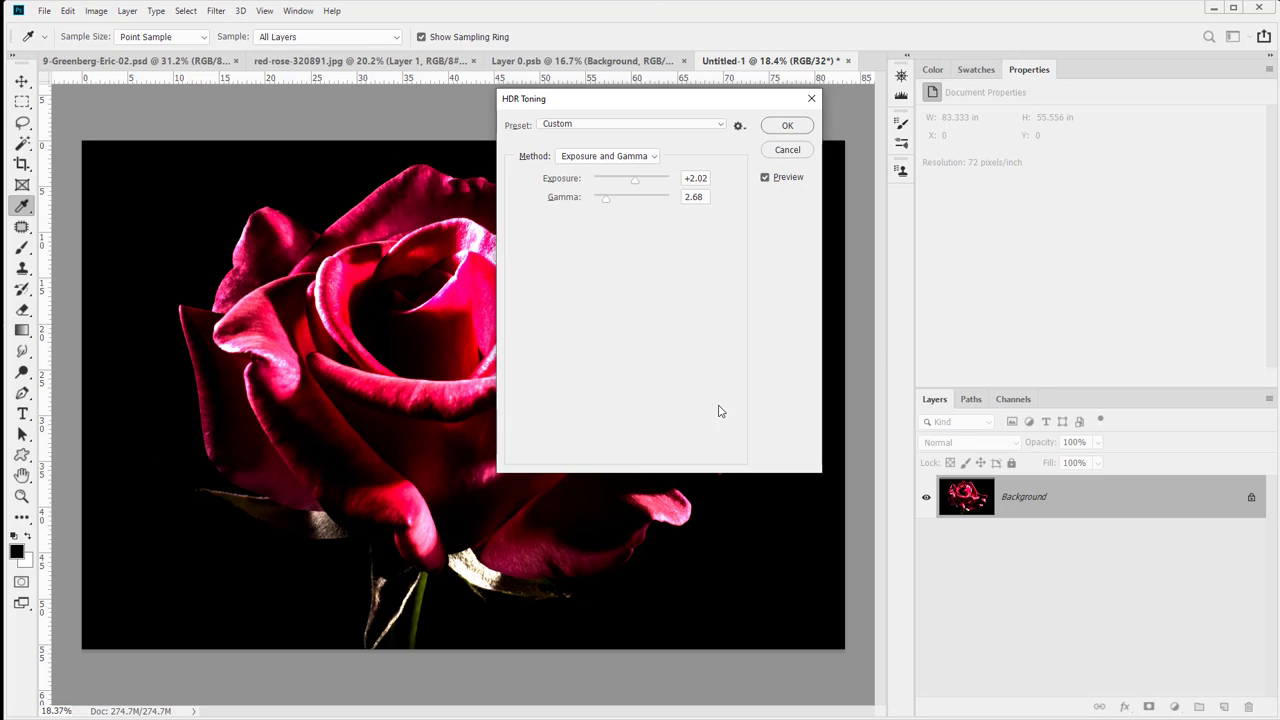
pyautogui.click(603, 201)
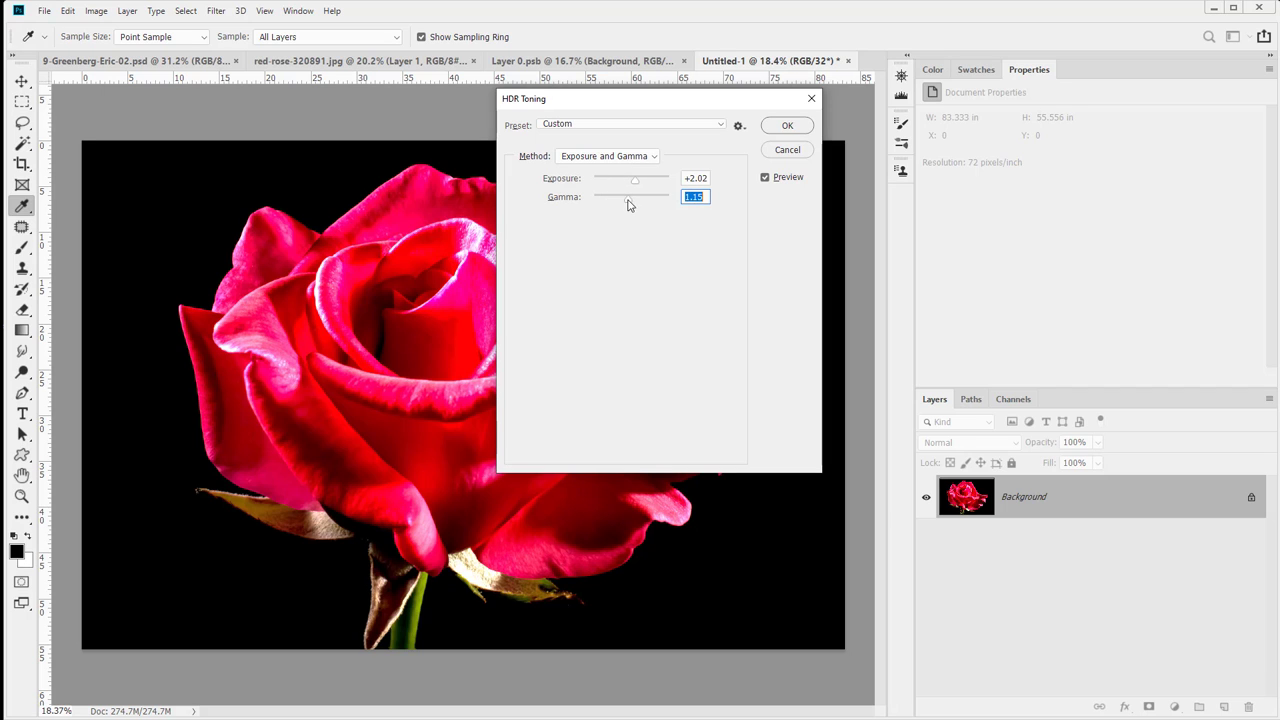
pyautogui.moveTo(606, 204)
pyautogui.mouseDown()
pyautogui.moveTo(651, 206)
pyautogui.moveTo(606, 208)
pyautogui.mouseUp()
# Step: Move the HDR Toning dialog aside, tweak gamma, then switch the method to Highlight Compression
pyautogui.moveTo(624, 99); pyautogui.dragTo(887, 123)
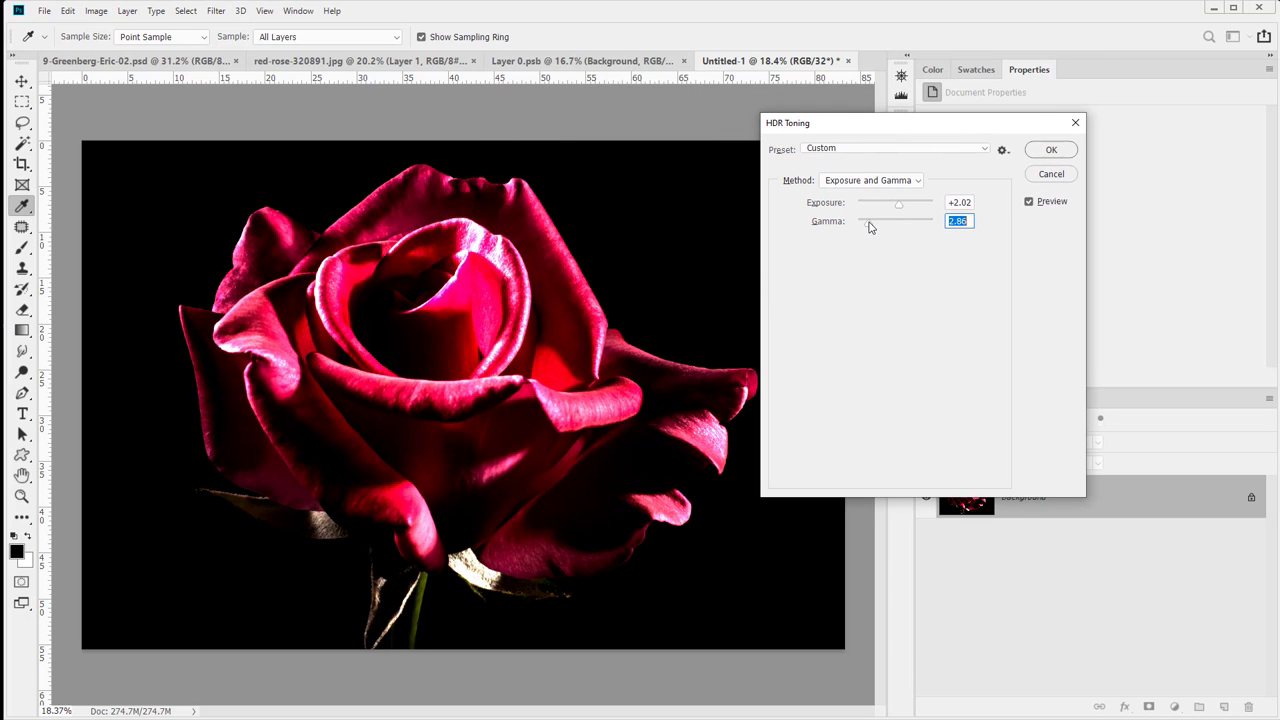
pyautogui.moveTo(866, 224)
pyautogui.mouseDown()
pyautogui.moveTo(924, 228)
pyautogui.moveTo(831, 231)
pyautogui.moveTo(868, 230)
pyautogui.mouseUp()
pyautogui.moveTo(868, 223); pyautogui.dragTo(876, 224)
pyautogui.click(895, 181)
pyautogui.click(882, 206)
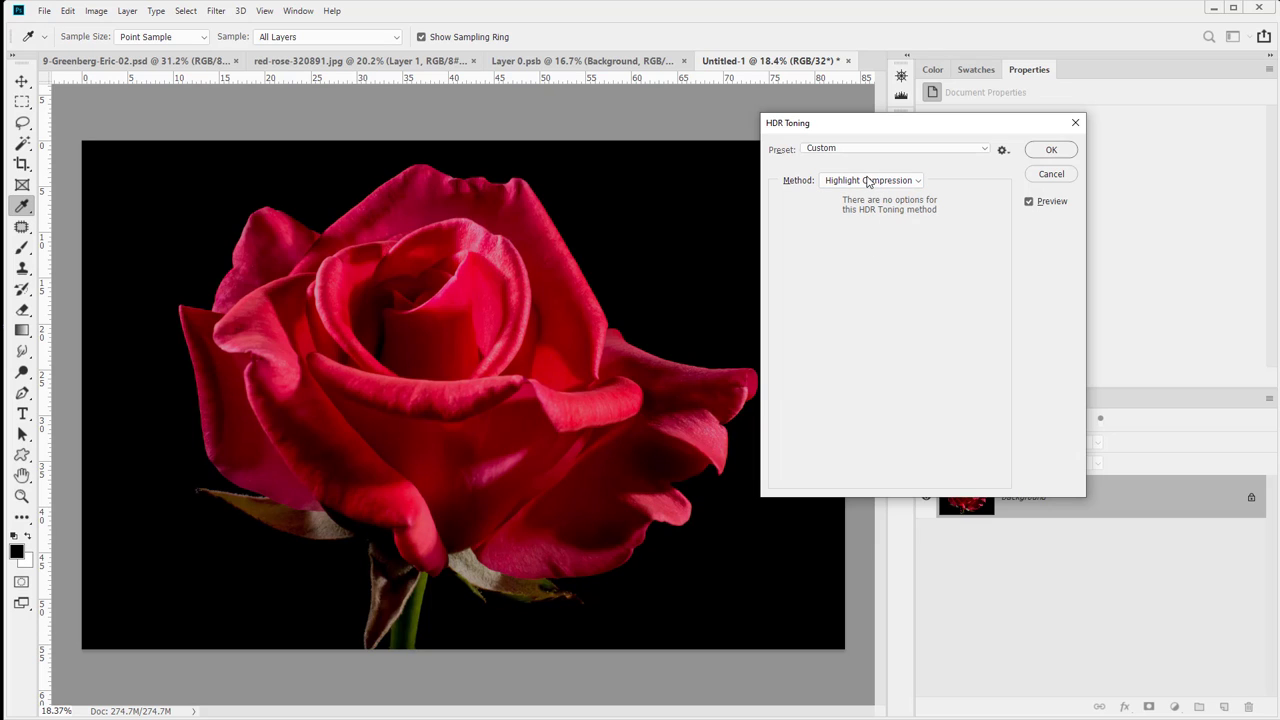
# Step: Try Equalize Histogram, then settle on Local Adaptation (120 px radius, 0.52 strength)
pyautogui.click(868, 181)
pyautogui.click(868, 181)
pyautogui.click(868, 181)
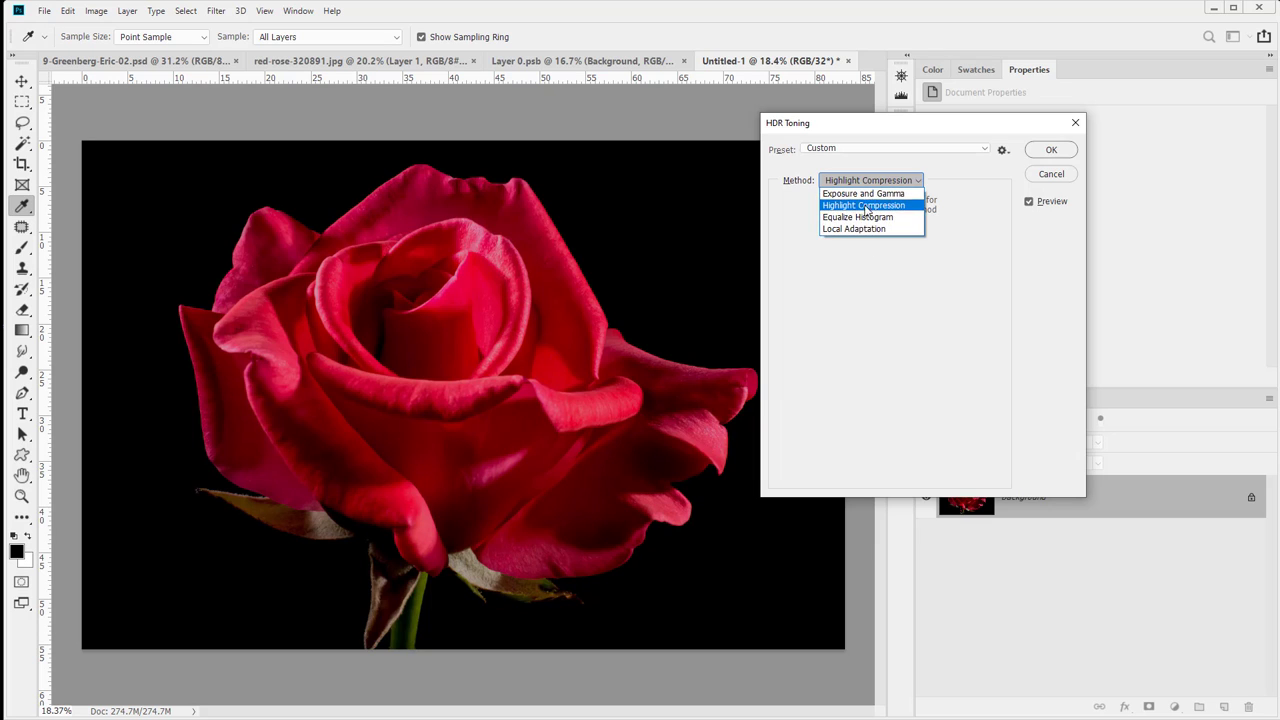
pyautogui.click(858, 217)
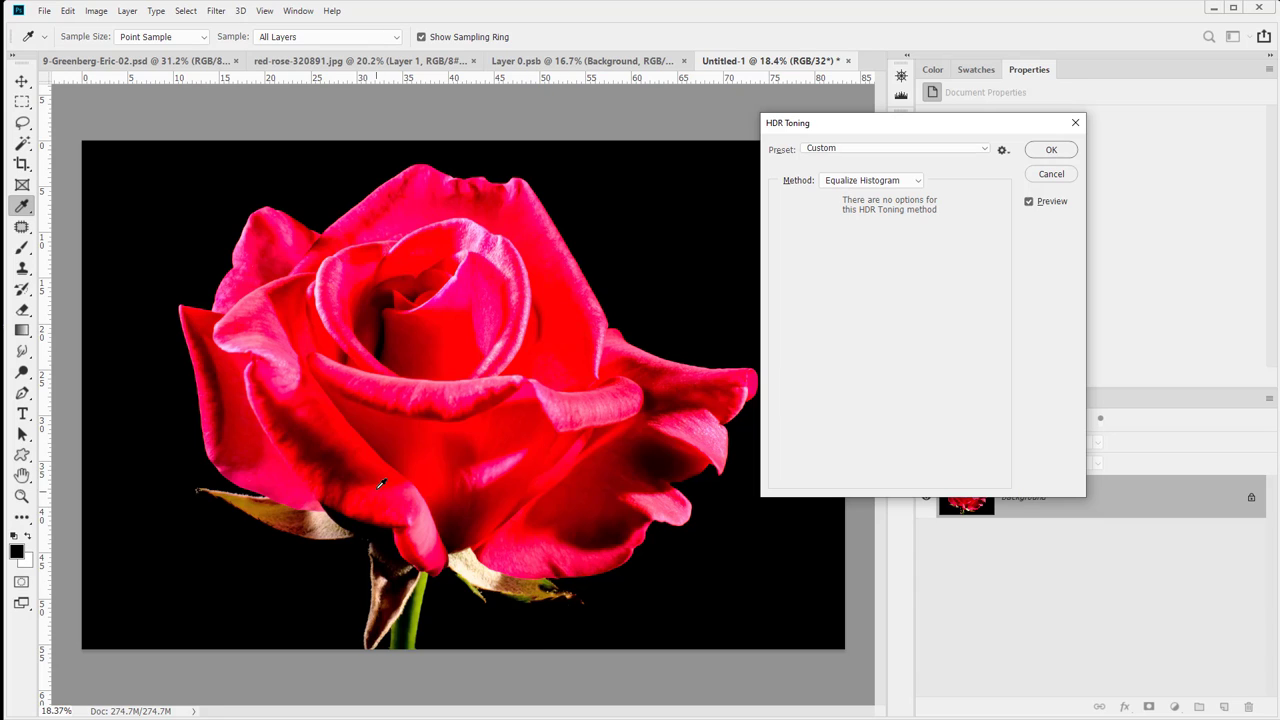
pyautogui.click(890, 180)
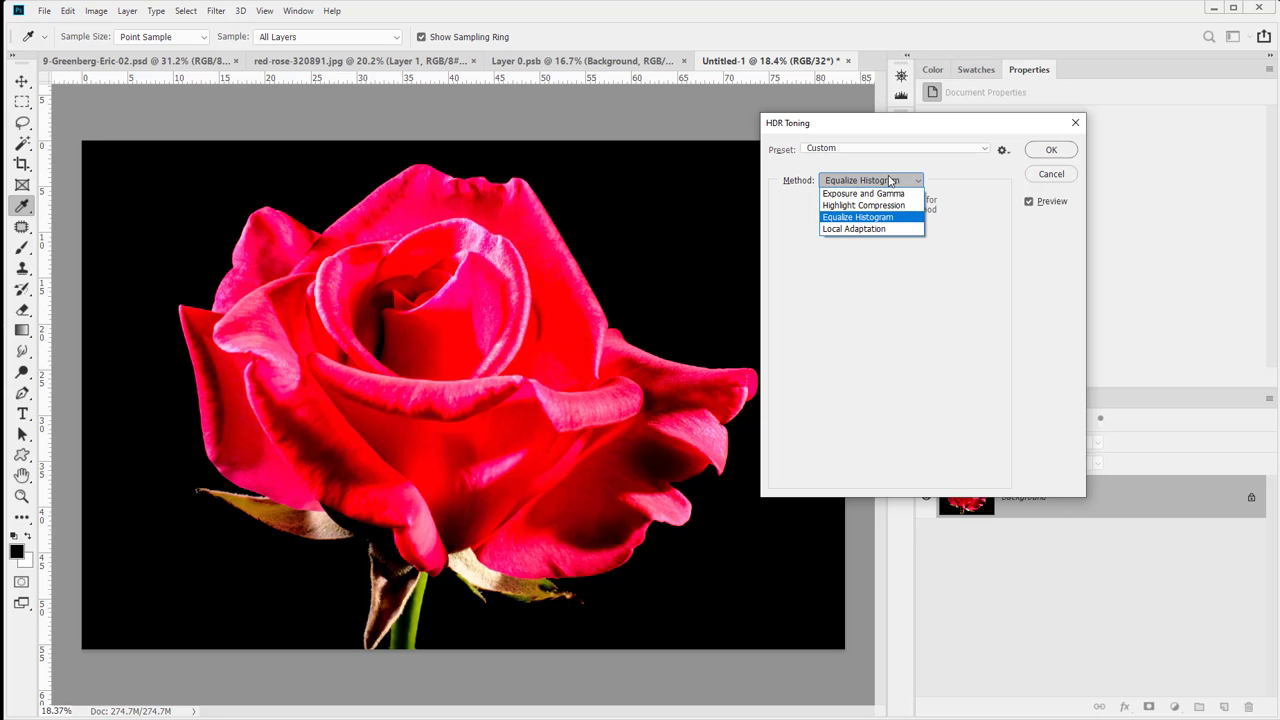
pyautogui.click(878, 230)
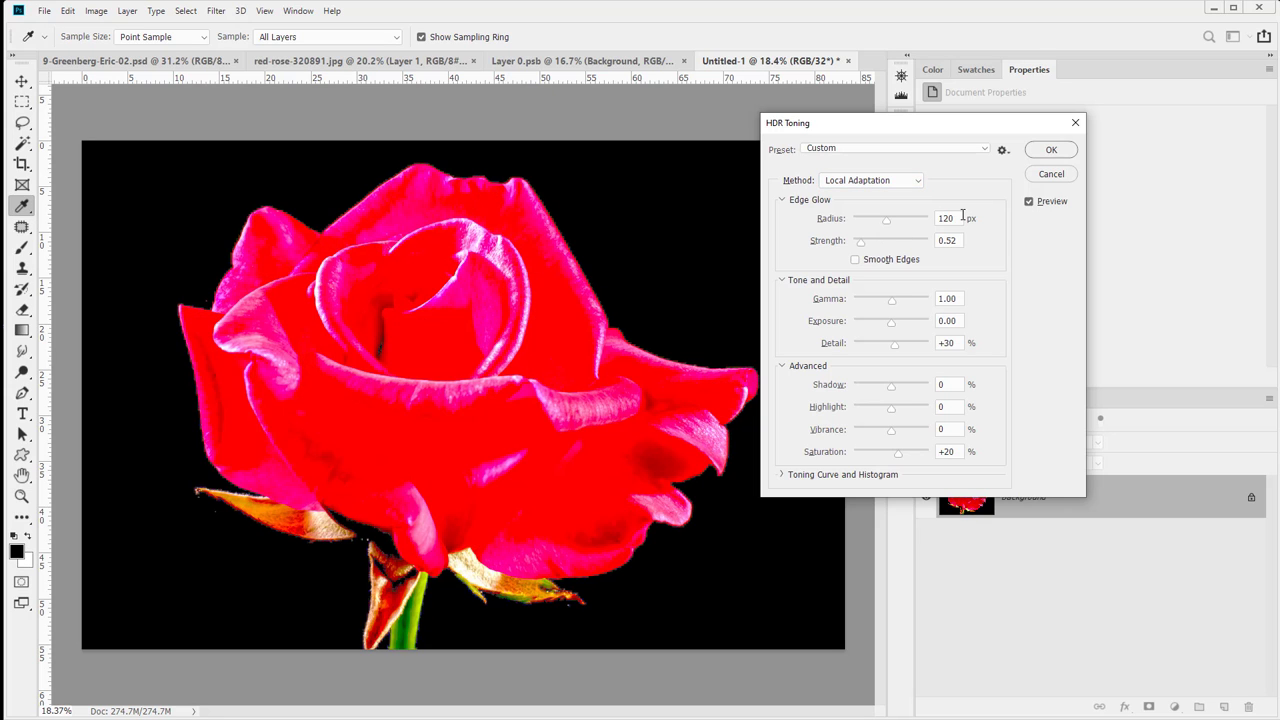
# Step: Cut edge glow to 0.10 strength and 1 px radius, then raise gamma to 2.31
pyautogui.moveTo(886, 219)
pyautogui.mouseDown()
pyautogui.moveTo(903, 215)
pyautogui.moveTo(867, 226)
pyautogui.mouseUp()
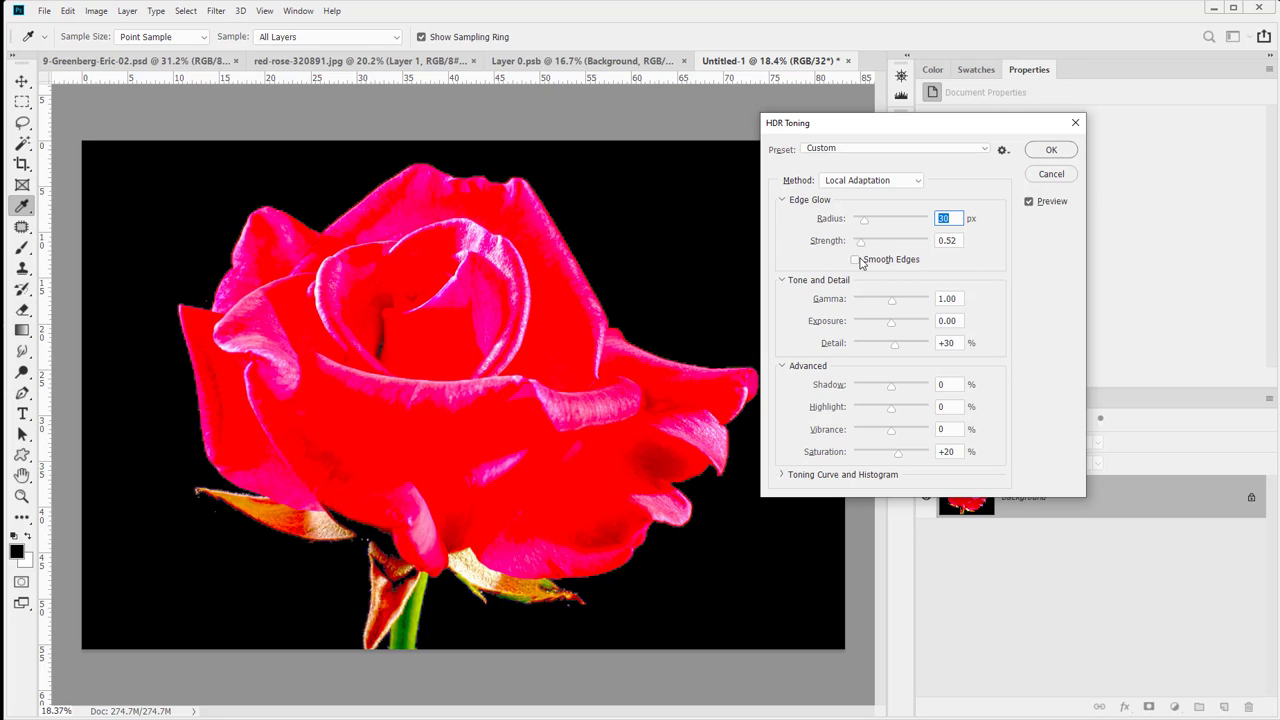
pyautogui.moveTo(864, 245); pyautogui.dragTo(826, 252)
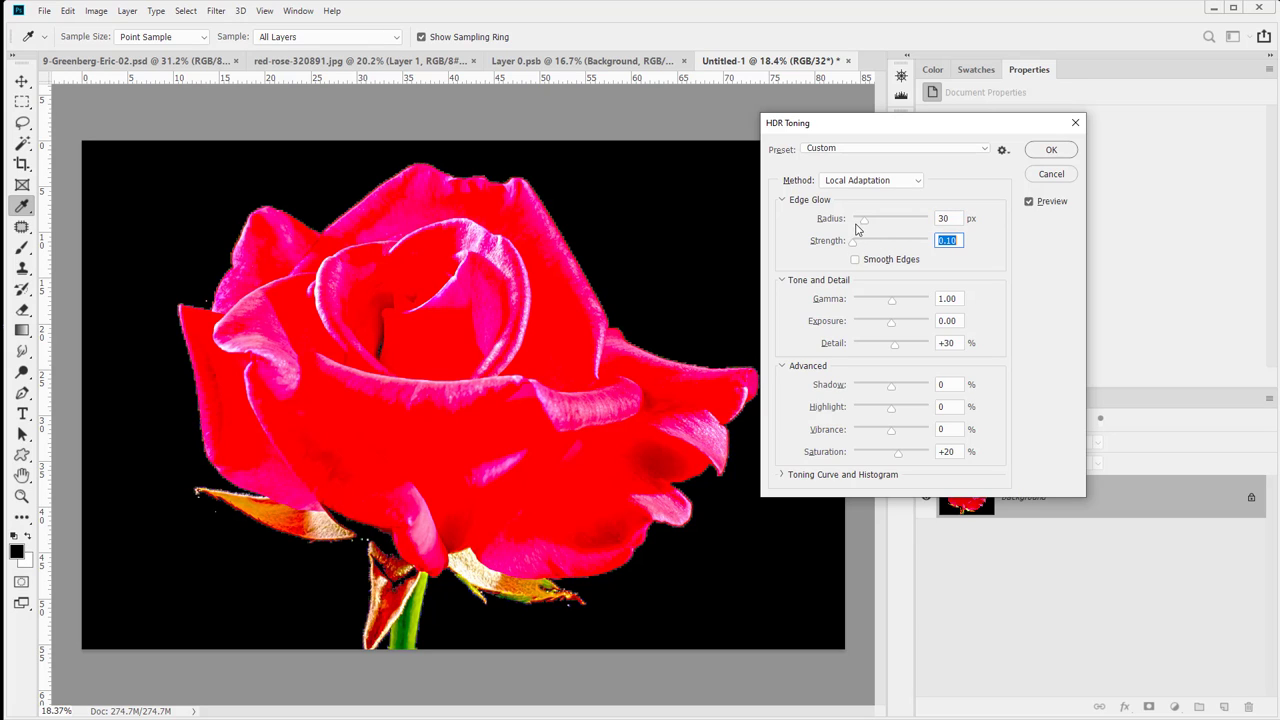
pyautogui.click(857, 224)
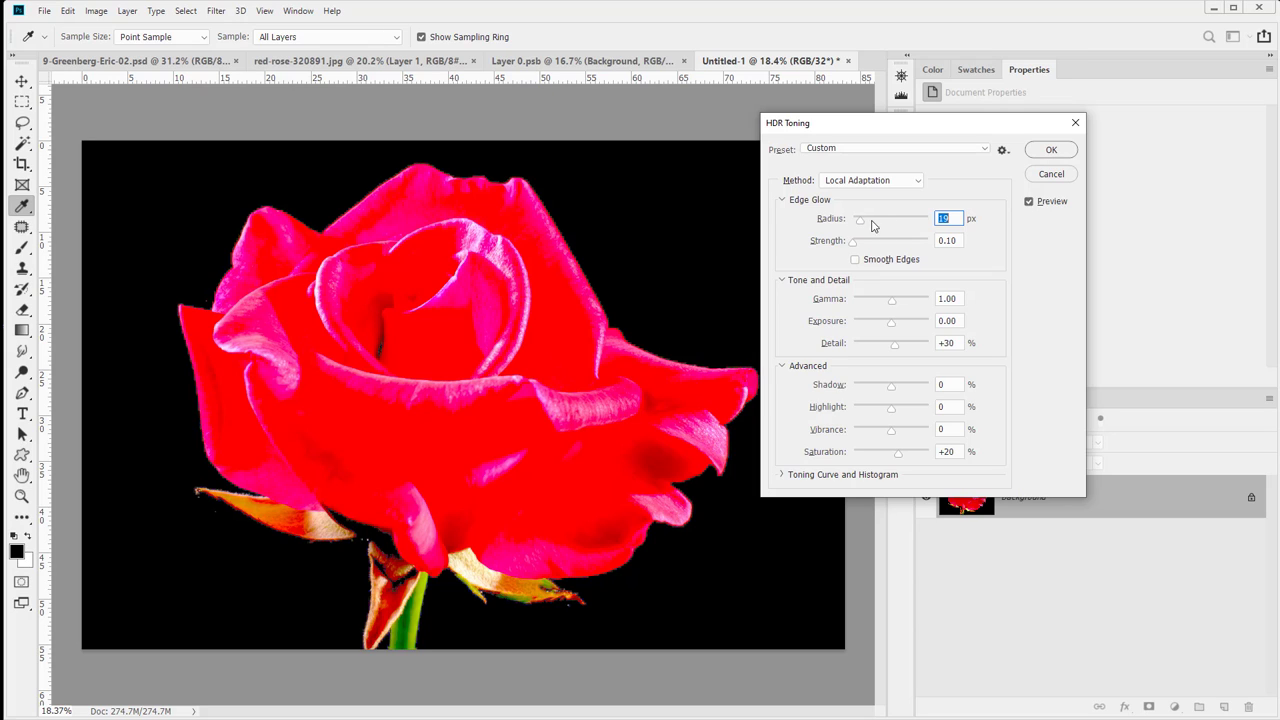
pyautogui.doubleClick(953, 224)
pyautogui.write('1')
pyautogui.click(957, 240)
pyautogui.moveTo(895, 308); pyautogui.dragTo(874, 327)
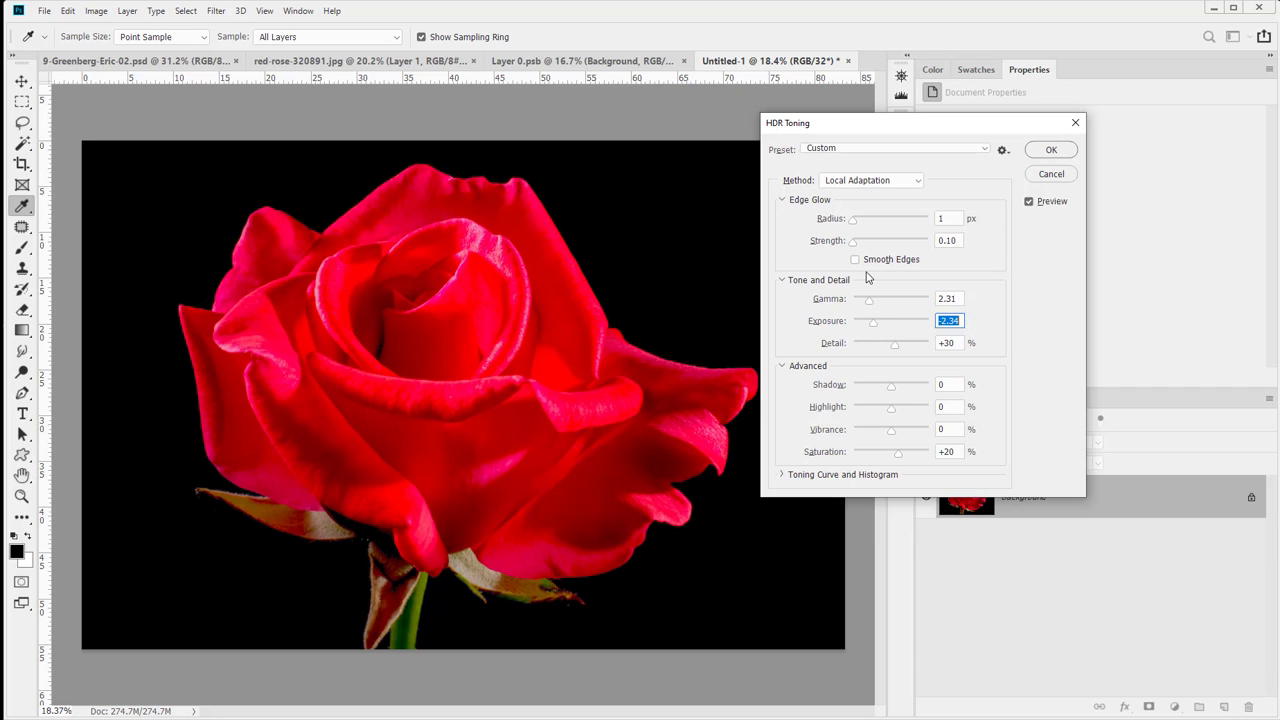
# Step: Drag the Detail slider up and back to +118% for crisper petal texture
pyautogui.moveTo(894, 345); pyautogui.dragTo(918, 354)
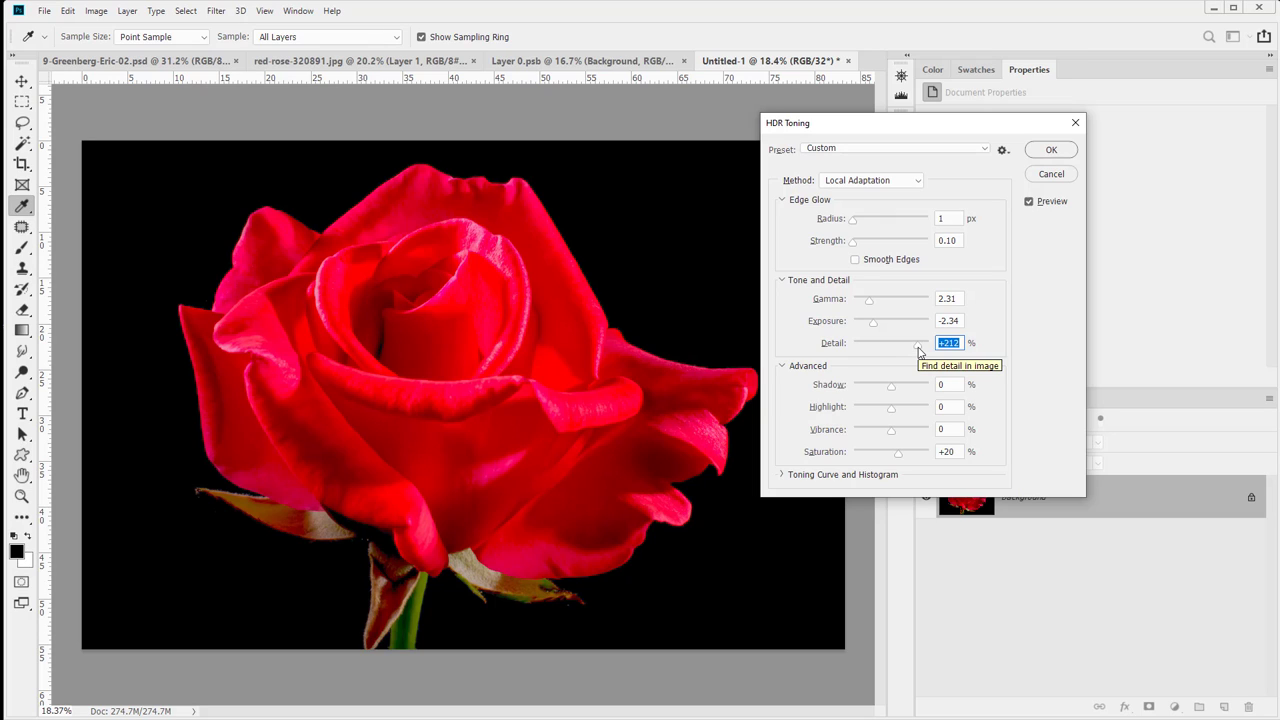
pyautogui.moveTo(914, 349); pyautogui.dragTo(907, 350)
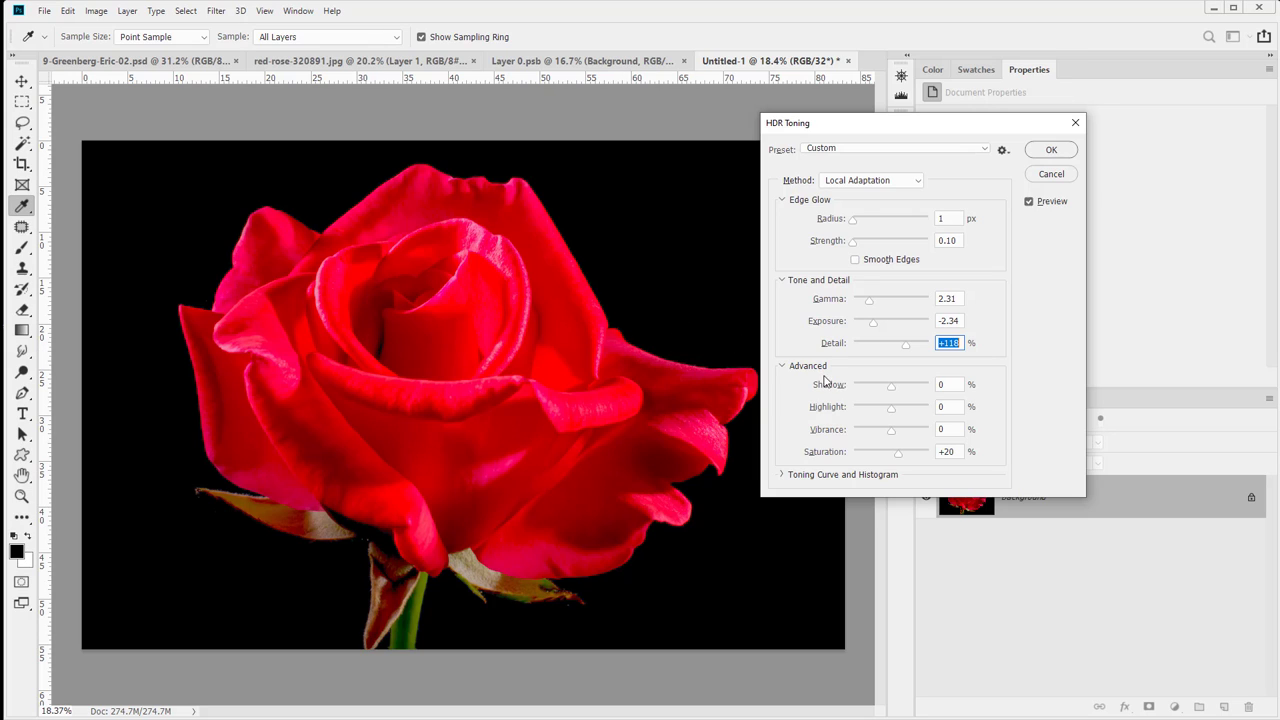
# Step: Set shadow -3, highlight +34, vibrance +41, saturation +51, and add a 73-in/40-out curve point
pyautogui.moveTo(904, 391); pyautogui.dragTo(909, 437)
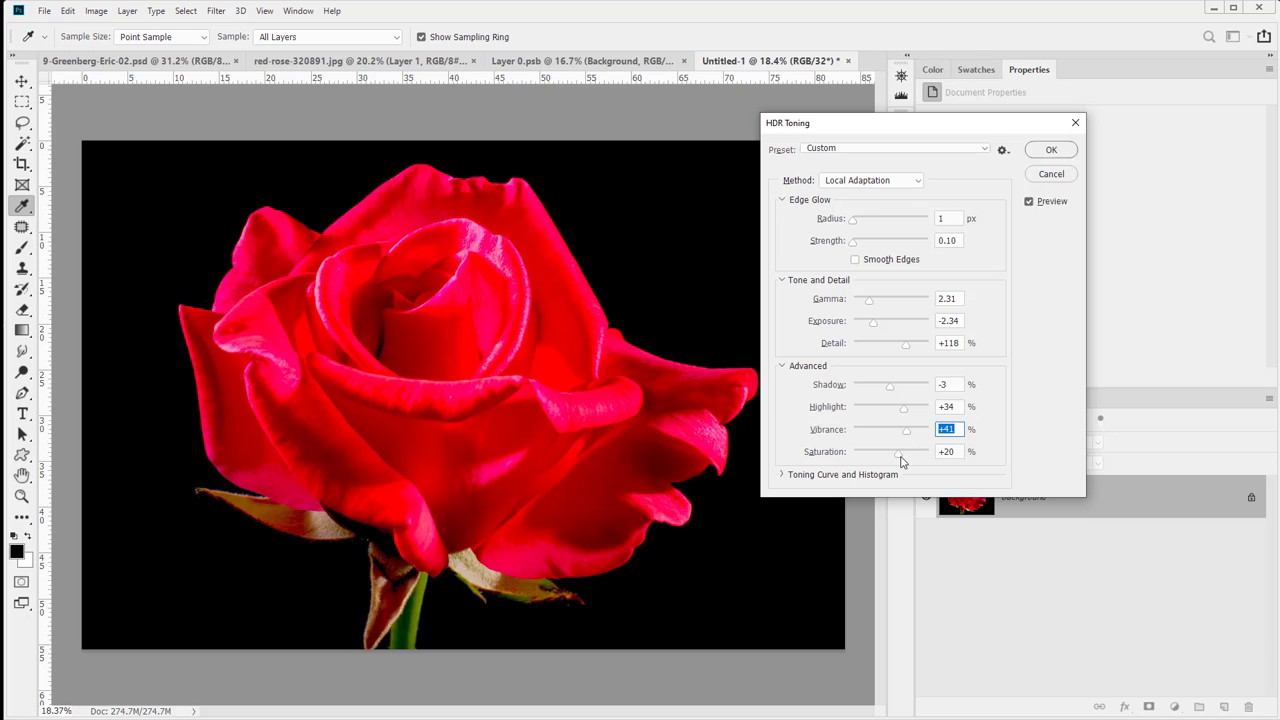
pyautogui.moveTo(900, 460)
pyautogui.mouseDown()
pyautogui.moveTo(882, 460)
pyautogui.moveTo(912, 457)
pyautogui.mouseUp()
pyautogui.click(783, 475)
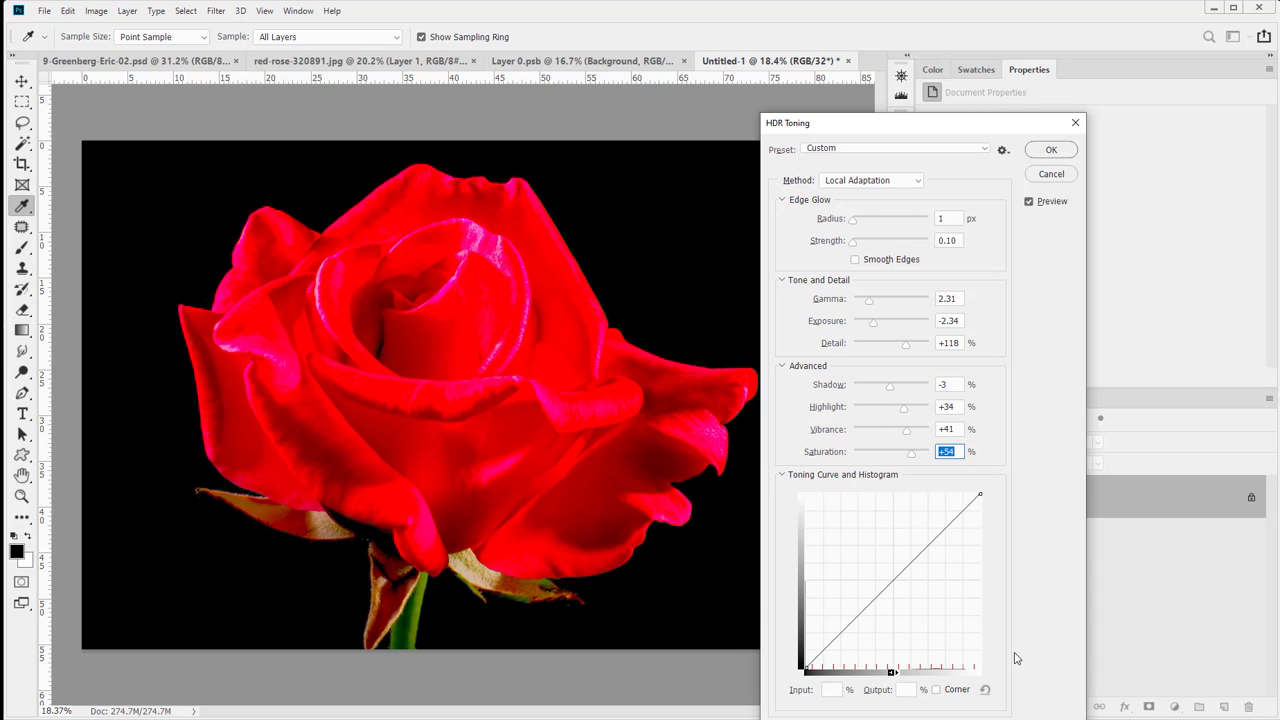
pyautogui.scroll(-3, 1017, 648)
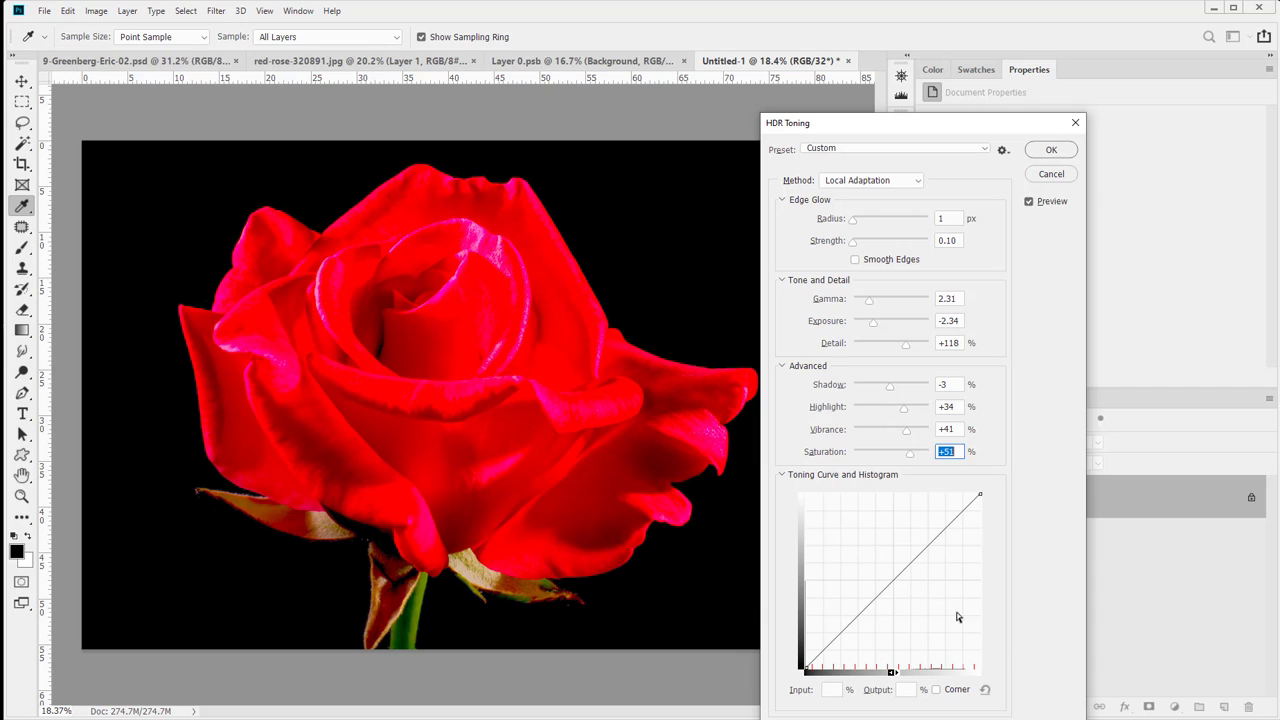
pyautogui.moveTo(895, 677); pyautogui.dragTo(903, 677)
pyautogui.click(897, 674)
pyautogui.click(880, 582)
pyautogui.moveTo(903, 571); pyautogui.dragTo(932, 598)
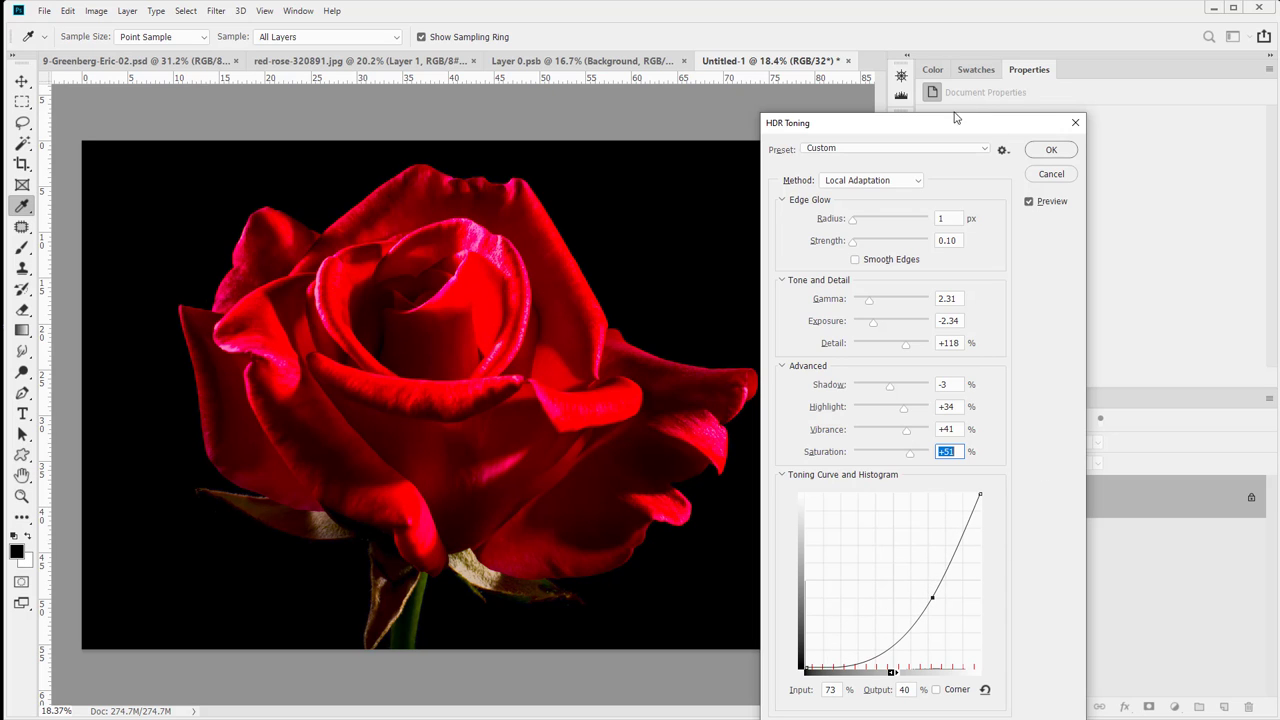
# Step: Drag the toning curve into a peak-and-dip wave through 82 in / 24 out, shading the rose crimson
pyautogui.moveTo(949, 128); pyautogui.dragTo(941, 76)
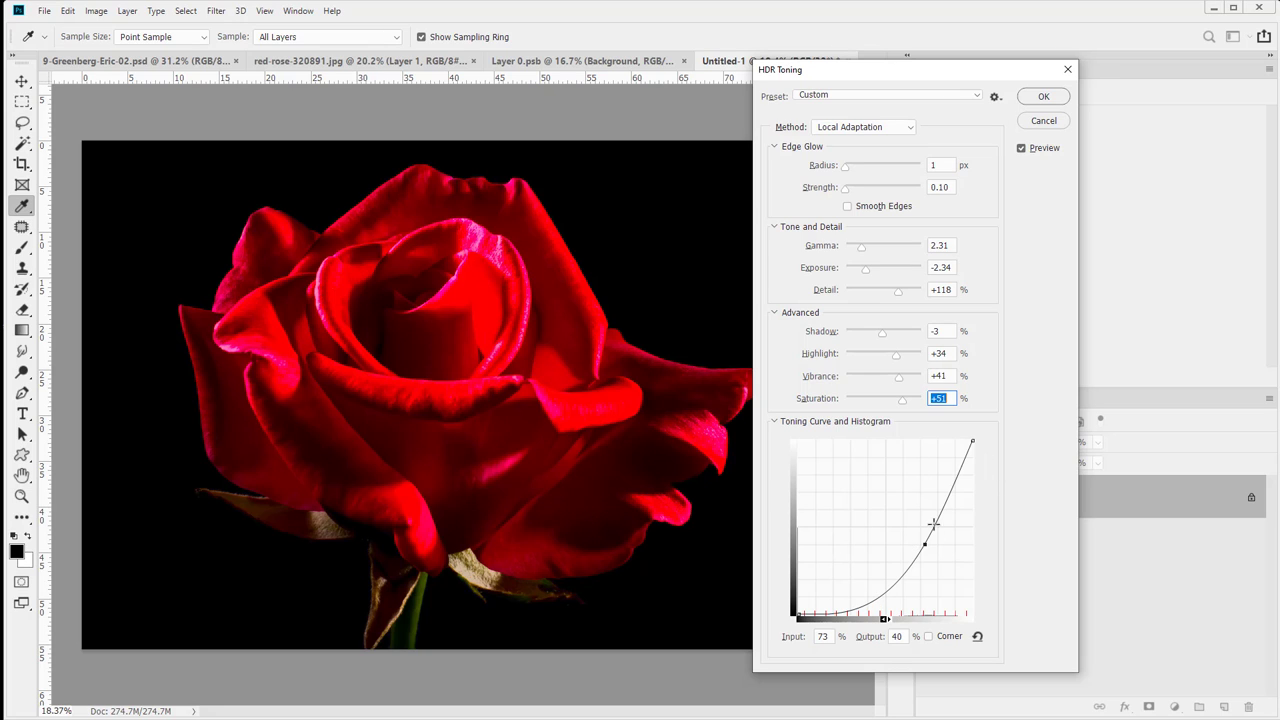
pyautogui.moveTo(926, 541); pyautogui.dragTo(818, 511)
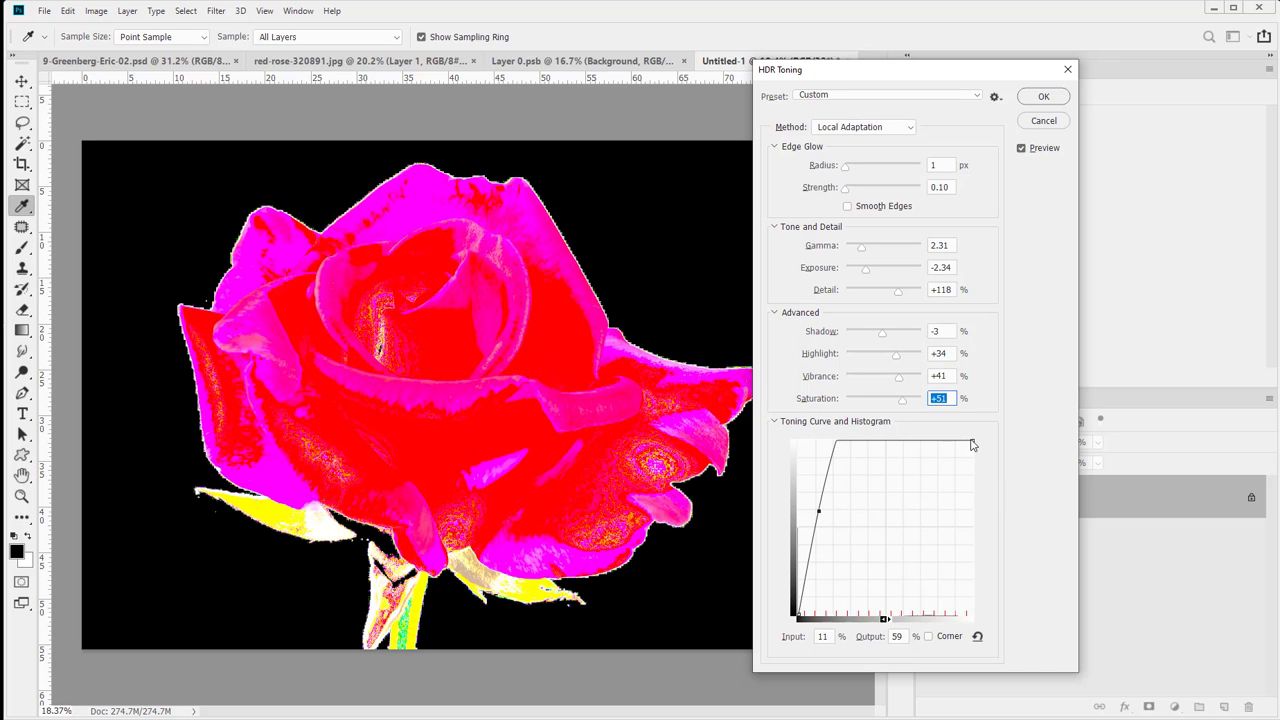
pyautogui.moveTo(821, 511); pyautogui.dragTo(852, 530)
pyautogui.moveTo(972, 562); pyautogui.dragTo(964, 573)
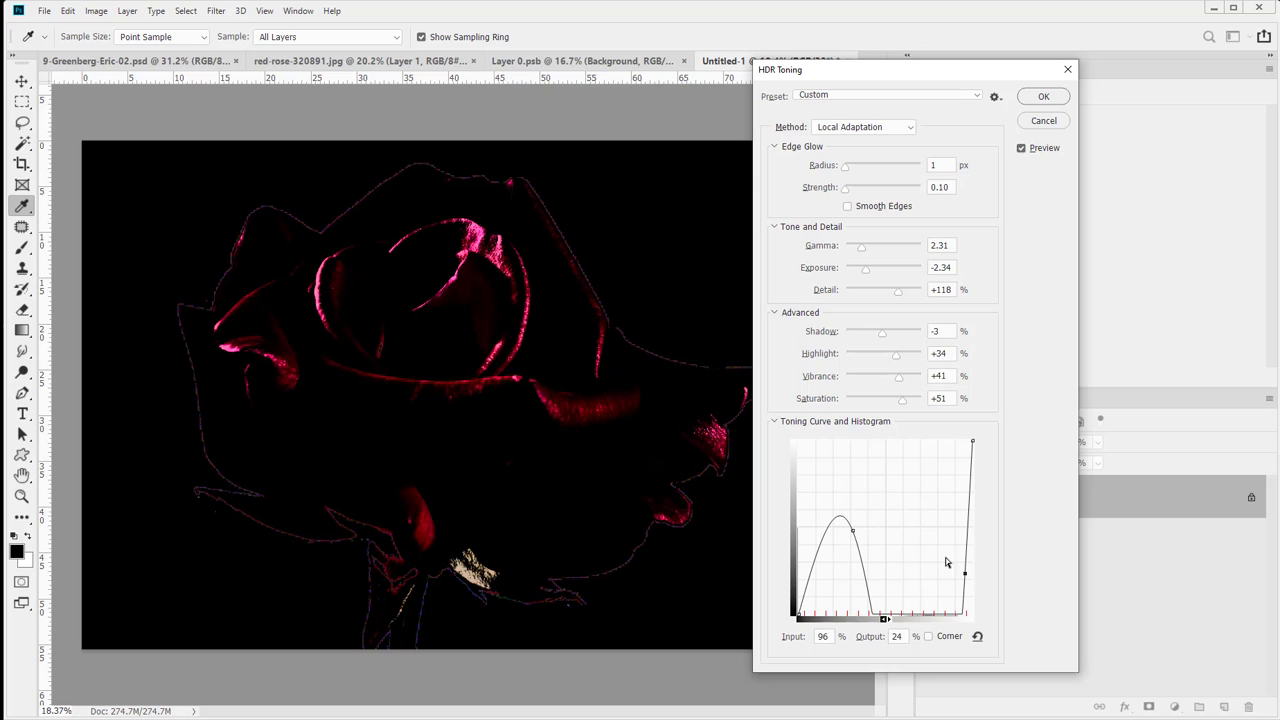
pyautogui.moveTo(967, 574); pyautogui.dragTo(875, 569)
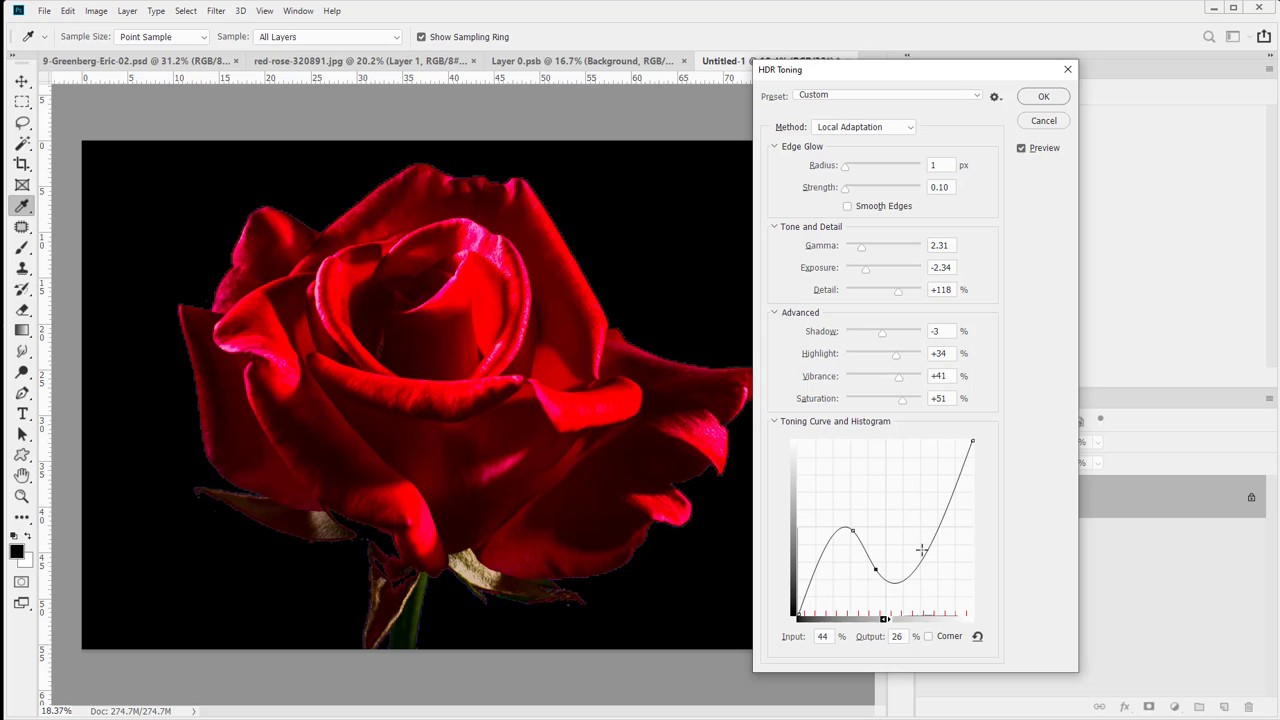
pyautogui.moveTo(851, 531)
pyautogui.mouseDown()
pyautogui.moveTo(849, 591)
pyautogui.moveTo(816, 588)
pyautogui.moveTo(849, 556)
pyautogui.mouseUp()
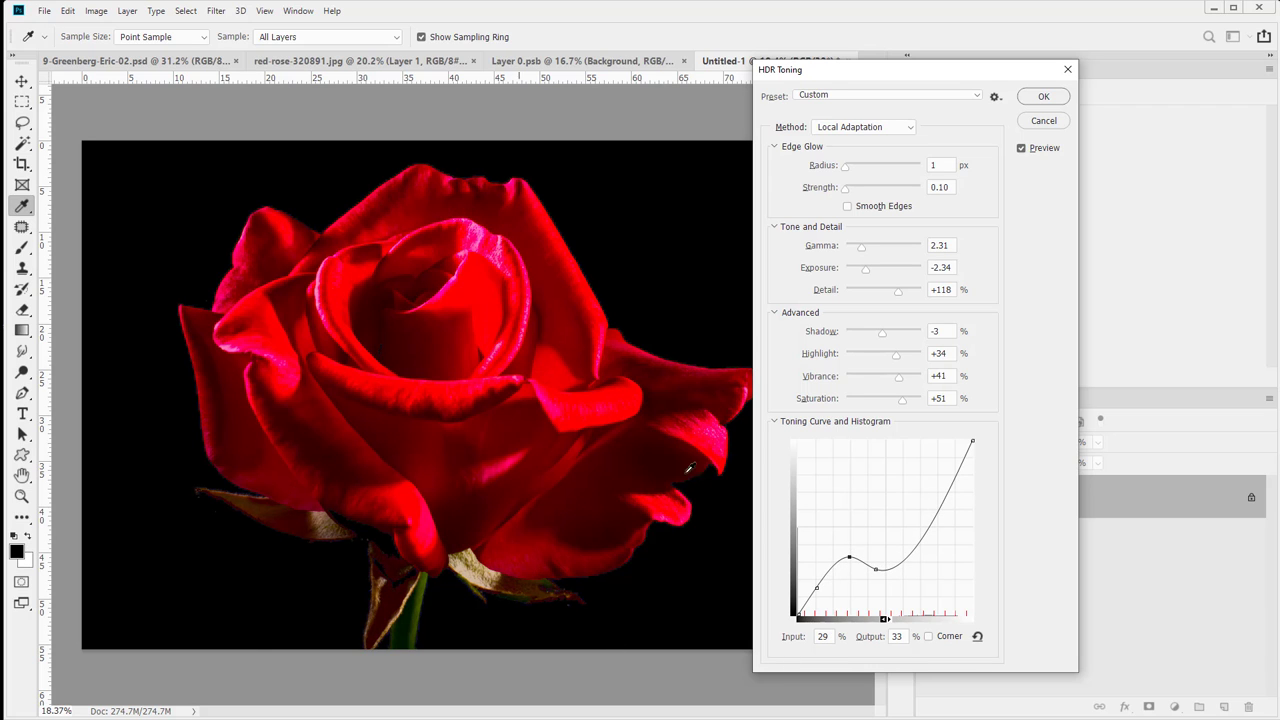
pyautogui.click(884, 621)
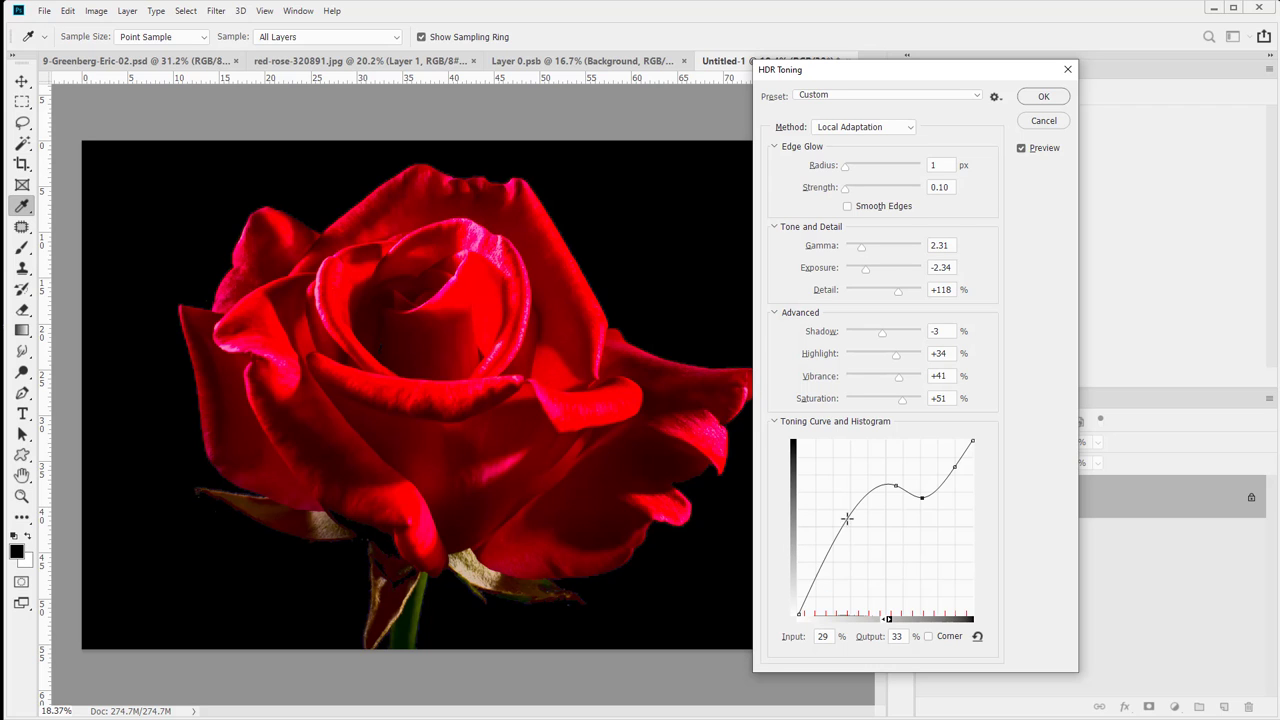
pyautogui.moveTo(897, 487); pyautogui.dragTo(828, 488)
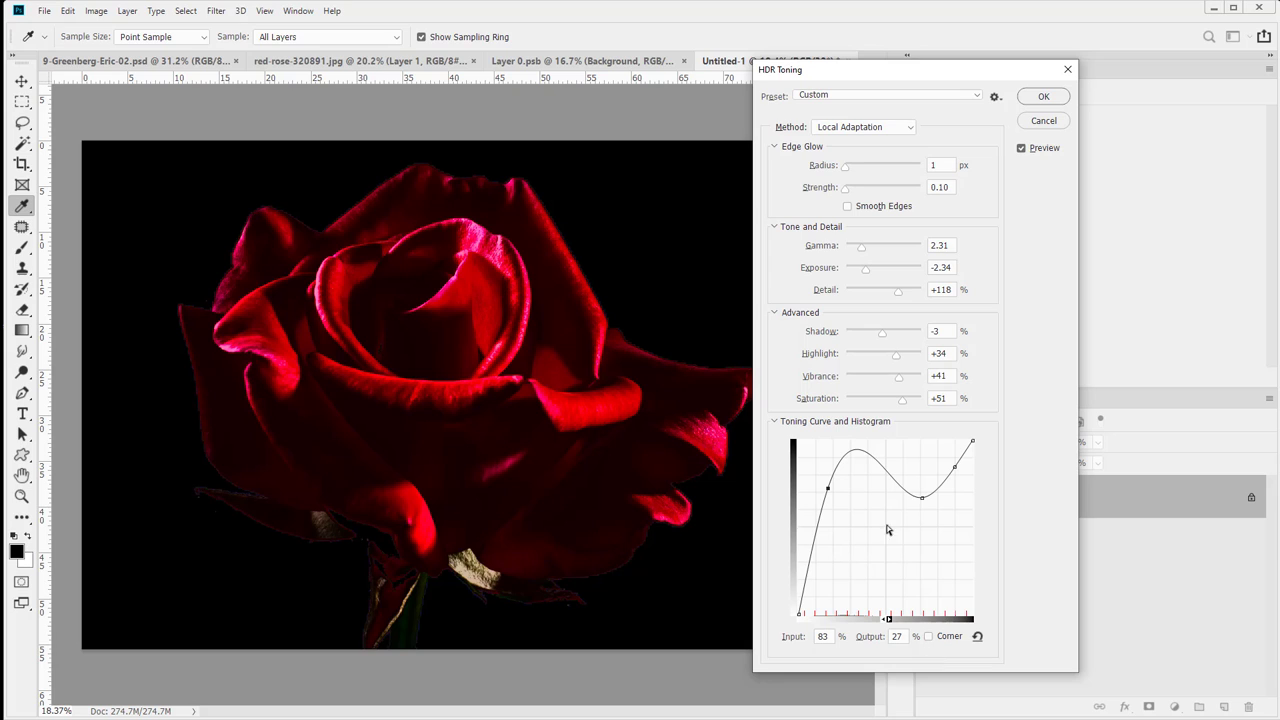
# Step: Switch the toning curve to corner points and drag the extra points off the graph
pyautogui.click(887, 618)
pyautogui.click(885, 621)
pyautogui.click(928, 636)
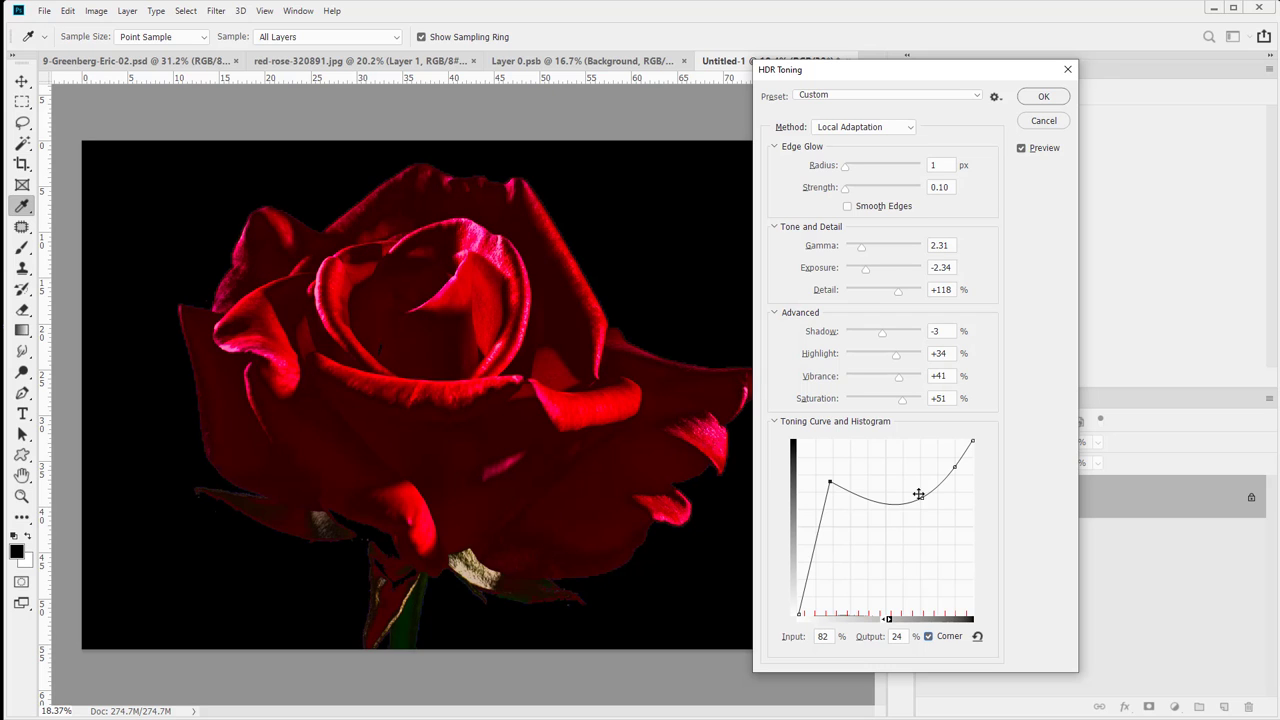
pyautogui.moveTo(921, 500); pyautogui.dragTo(886, 526)
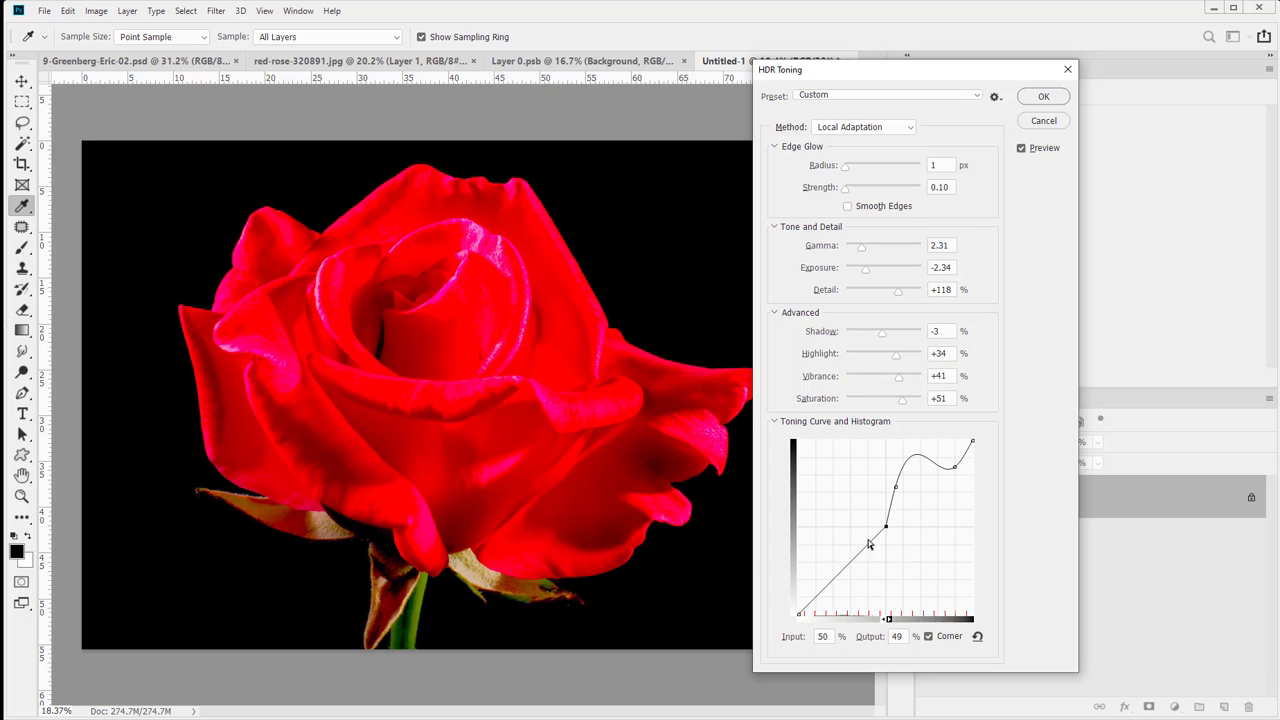
pyautogui.moveTo(954, 466); pyautogui.dragTo(904, 503)
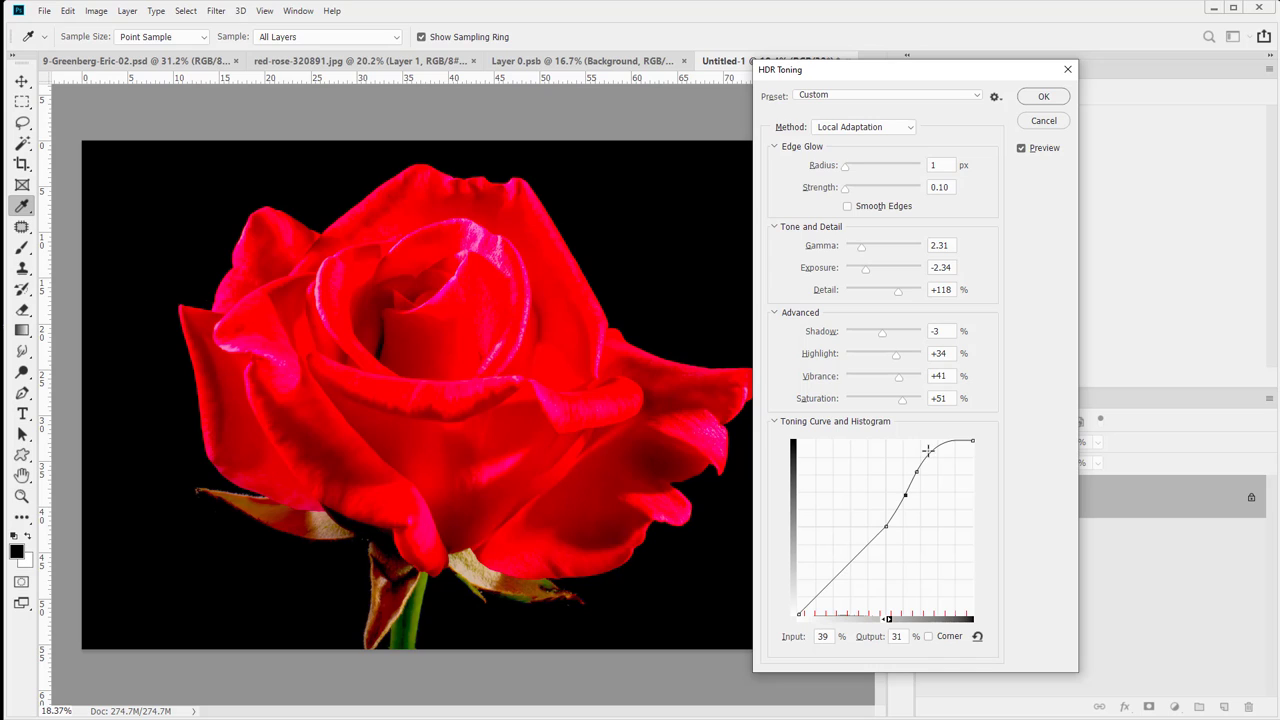
pyautogui.click(928, 637)
pyautogui.moveTo(904, 497); pyautogui.dragTo(947, 528)
pyautogui.moveTo(1036, 518); pyautogui.dragTo(1032, 522)
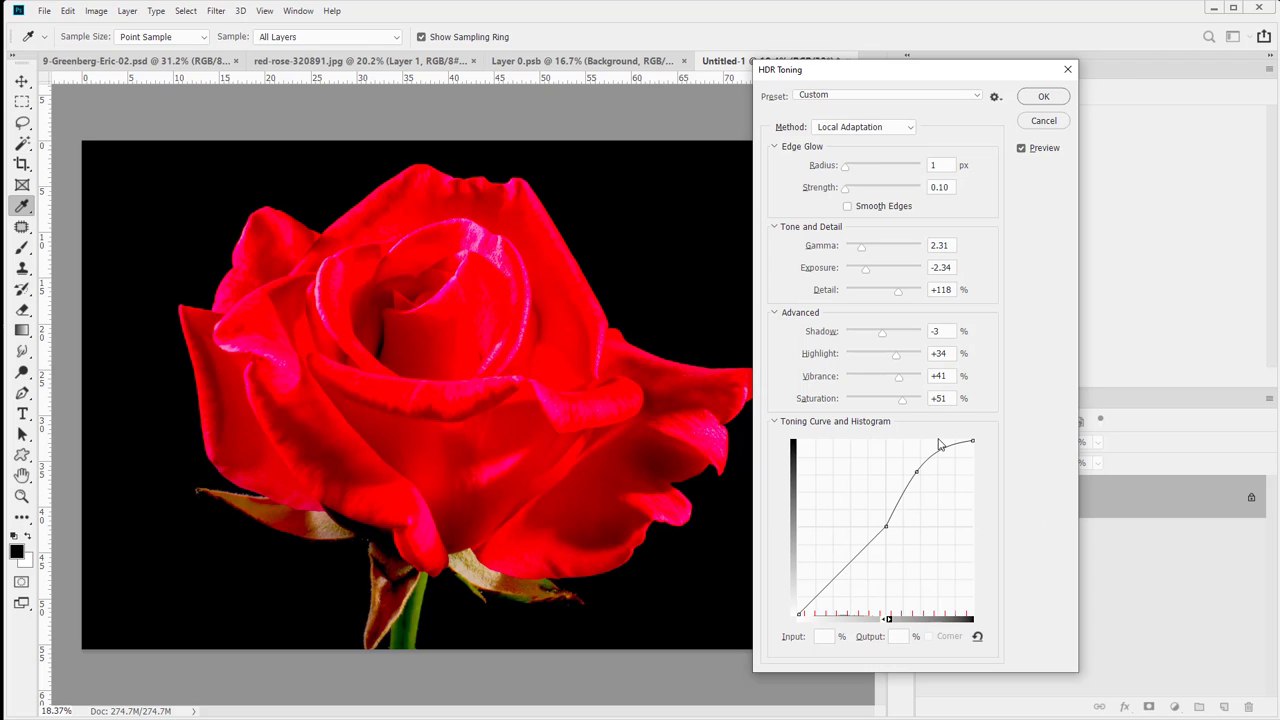
# Step: Add a corner point near 49 in / 56 out so the curve climbs steeply to a flat top
pyautogui.click(915, 475)
pyautogui.press('Delete')
pyautogui.click(910, 476)
pyautogui.moveTo(910, 476)
pyautogui.mouseDown()
pyautogui.moveTo(910, 450)
pyautogui.moveTo(946, 524)
pyautogui.moveTo(908, 452)
pyautogui.moveTo(901, 475)
pyautogui.mouseUp()
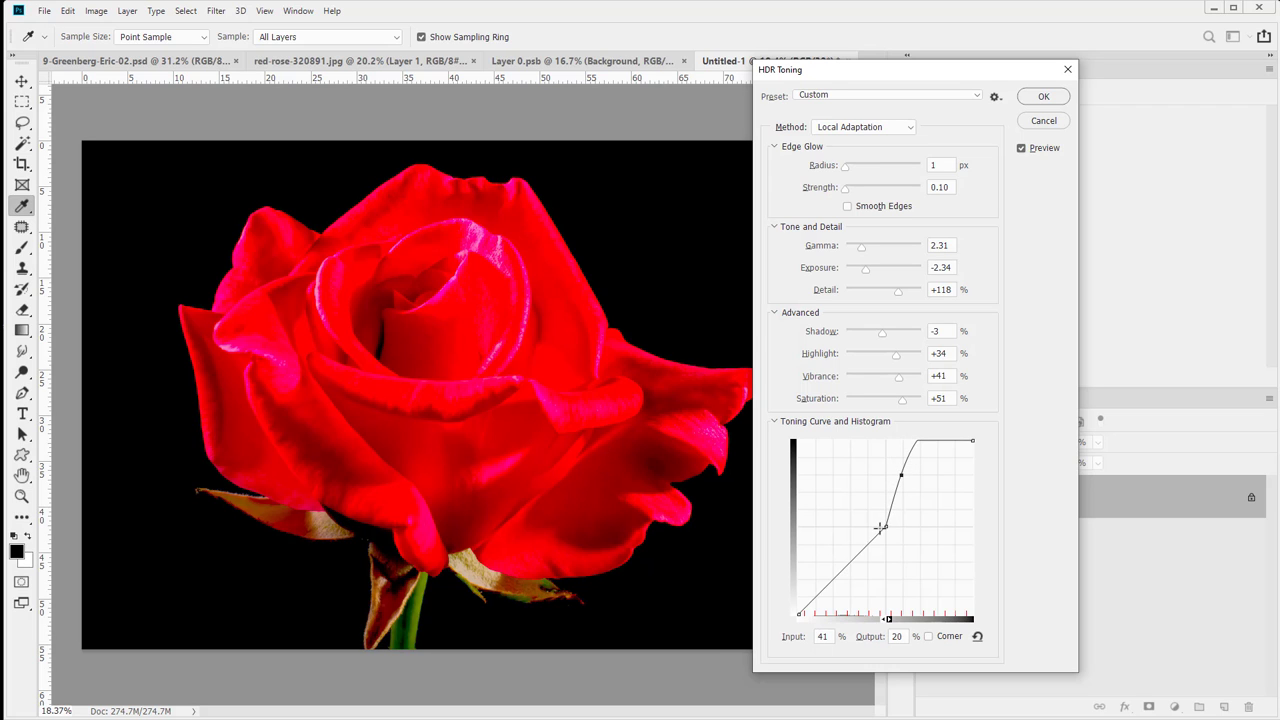
pyautogui.moveTo(885, 528); pyautogui.dragTo(888, 537)
pyautogui.click(889, 619)
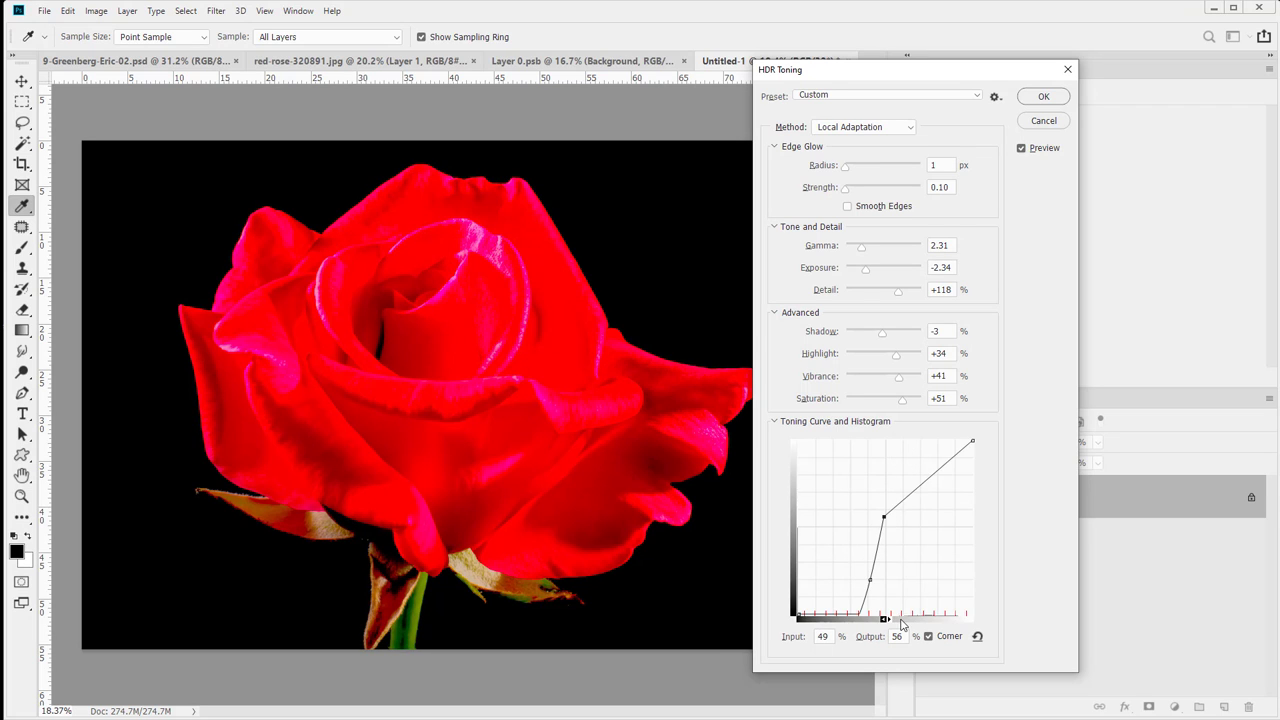
pyautogui.click(888, 619)
pyautogui.click(888, 619)
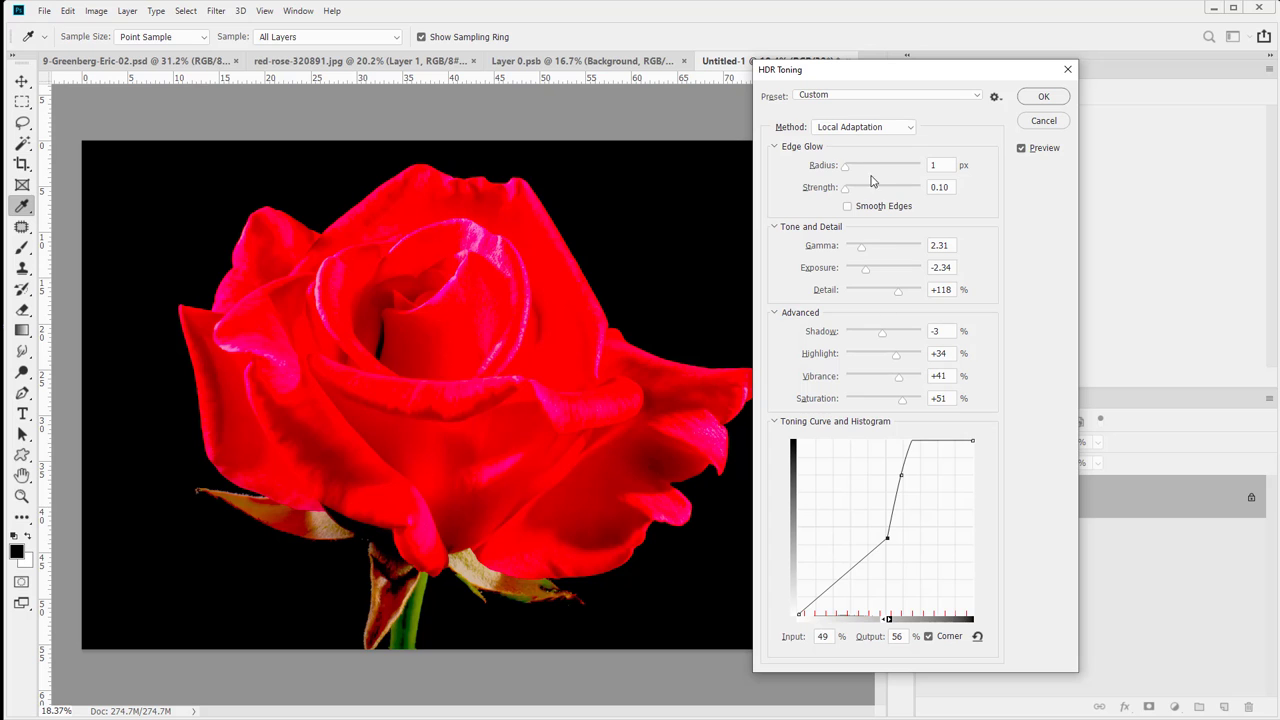
pyautogui.click(1042, 121)
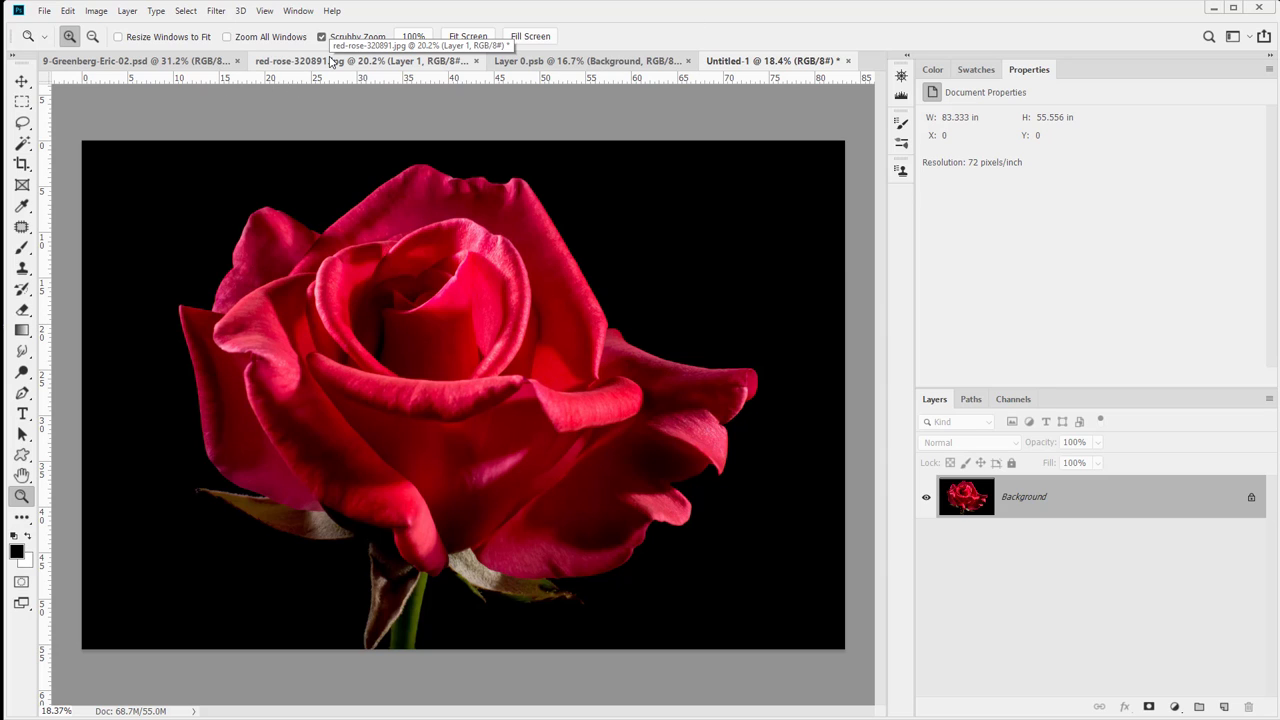
pyautogui.click(146, 61)
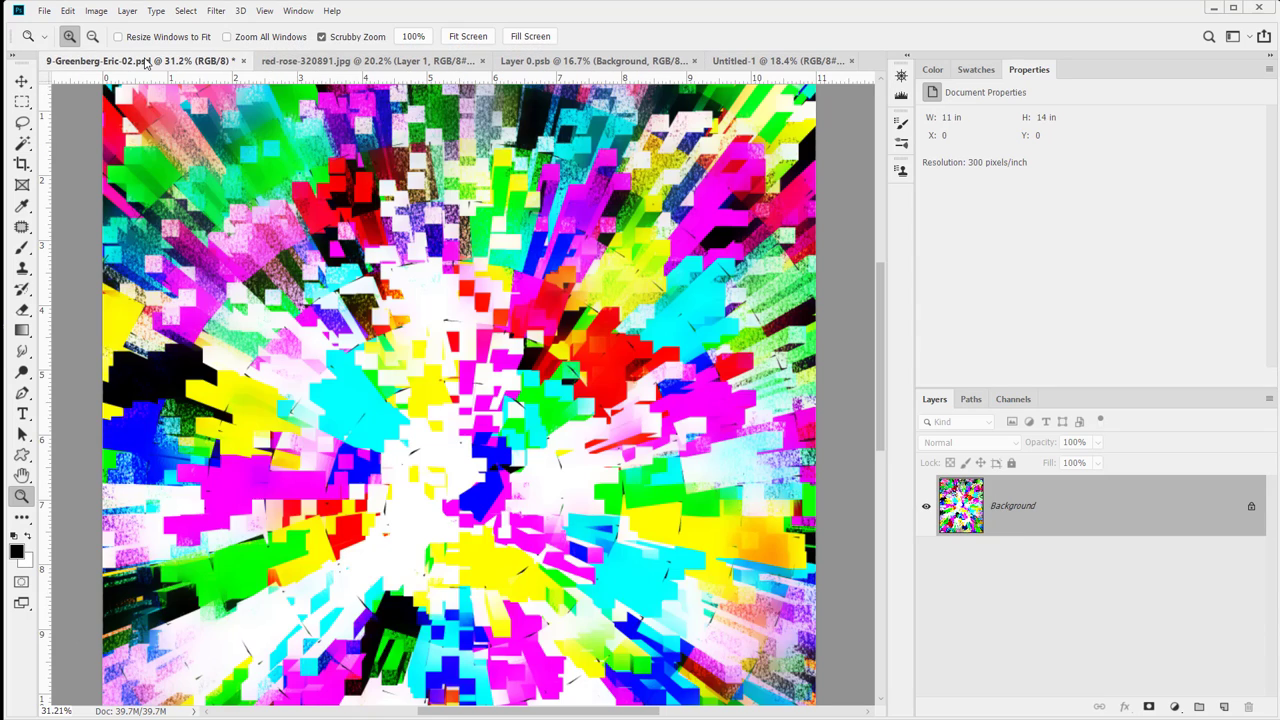
pyautogui.click(96, 11)
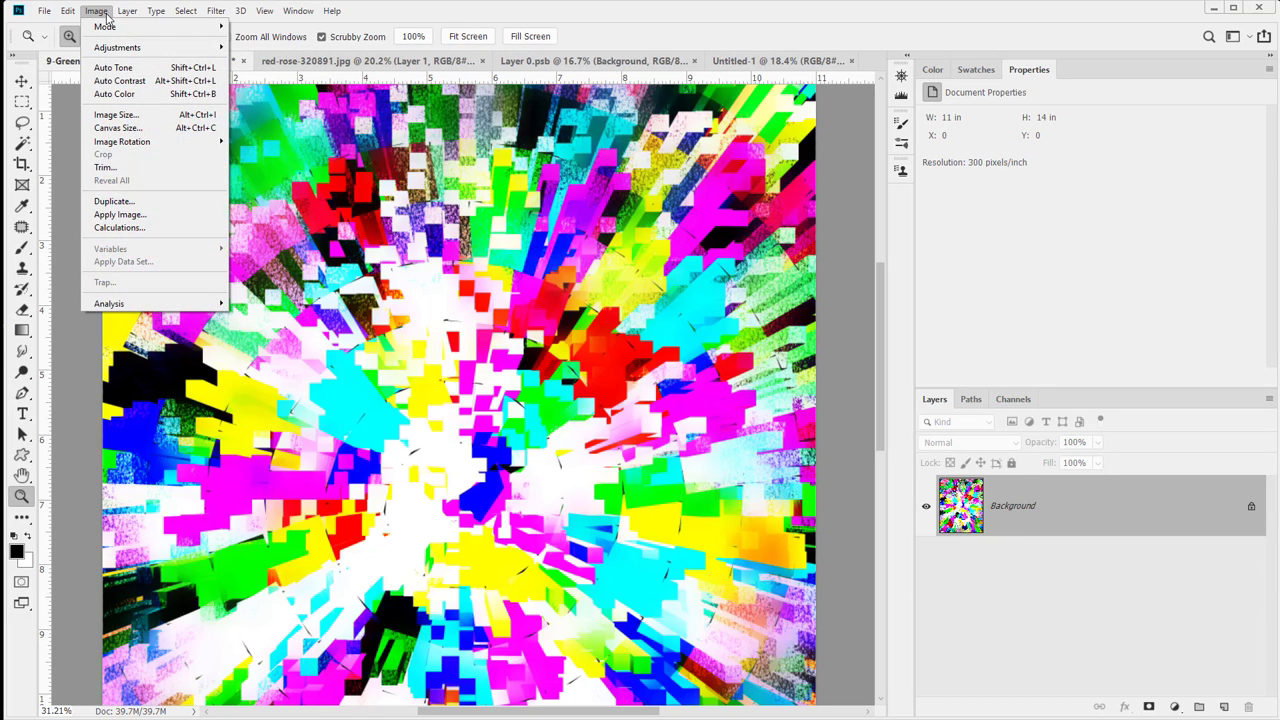
pyautogui.moveTo(118, 47)
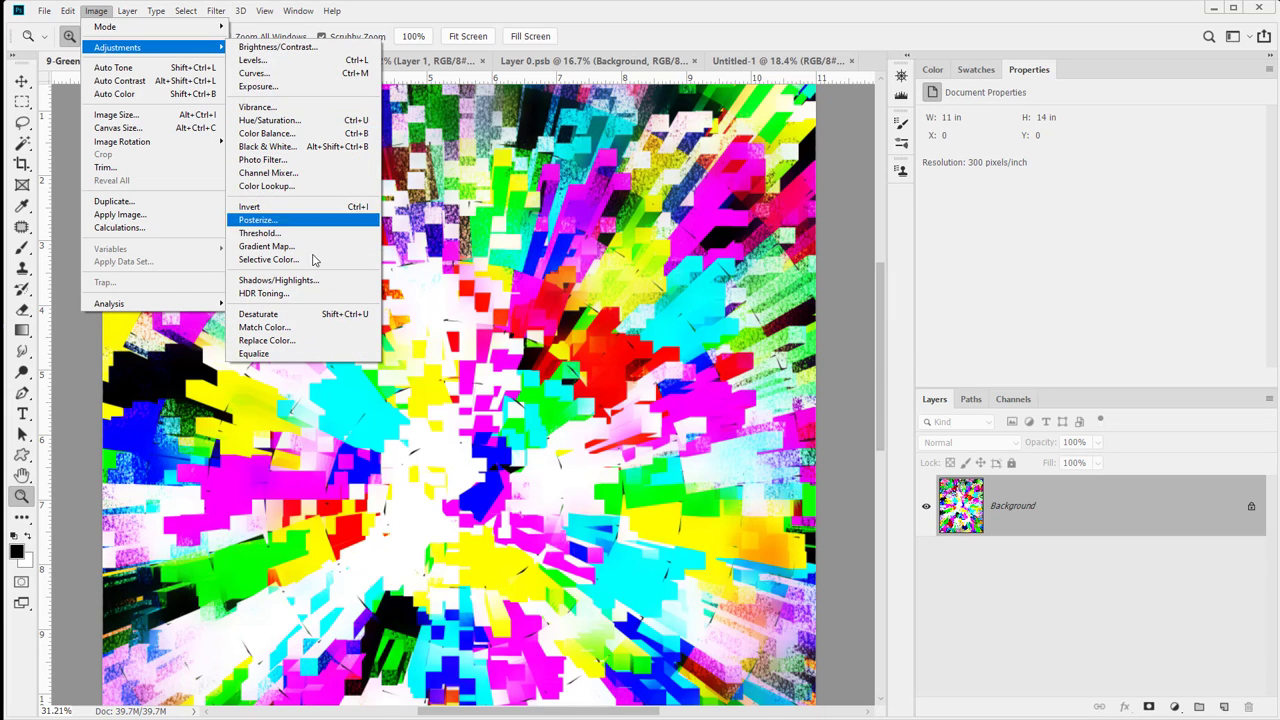
# Step: Apply HDR Toning with exposure -1.61, detail +300, gamma 1.96, shadow -100, highlight +63, vibrance +100, saturation -41
pyautogui.click(306, 296)
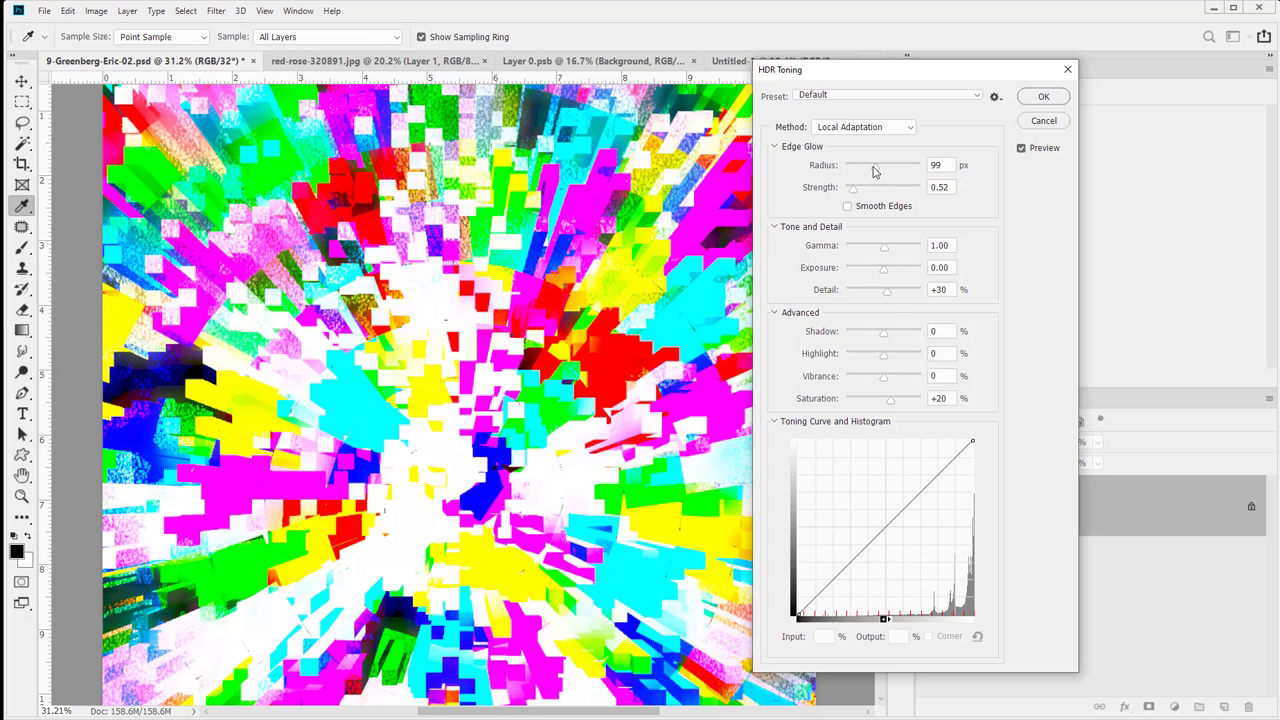
pyautogui.moveTo(880, 273); pyautogui.dragTo(909, 291)
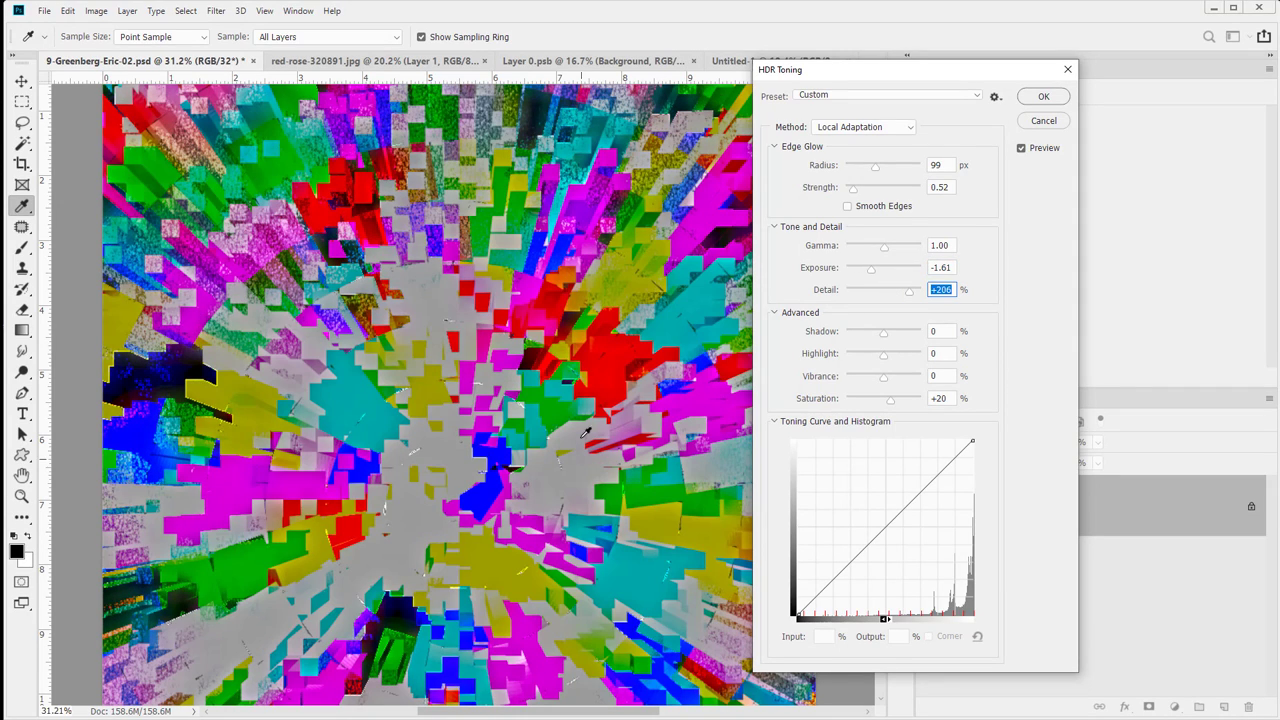
pyautogui.moveTo(909, 291); pyautogui.dragTo(921, 291)
pyautogui.moveTo(884, 247); pyautogui.dragTo(910, 259)
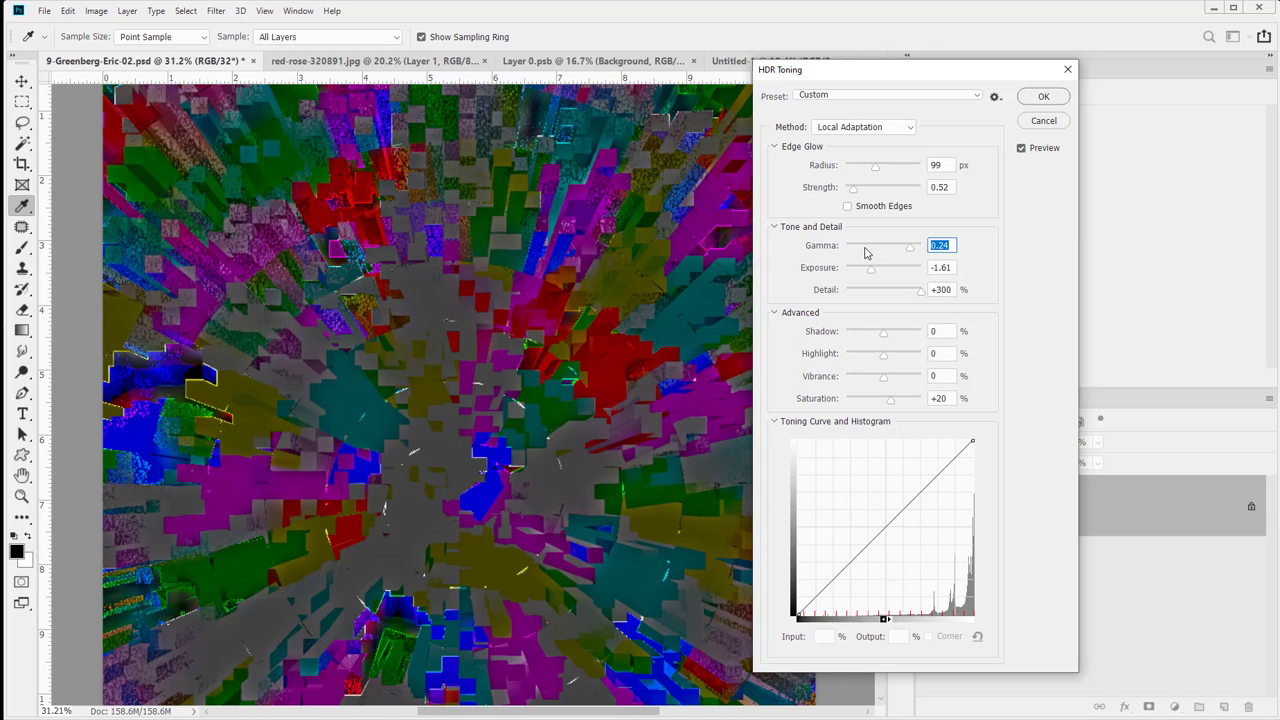
pyautogui.click(866, 252)
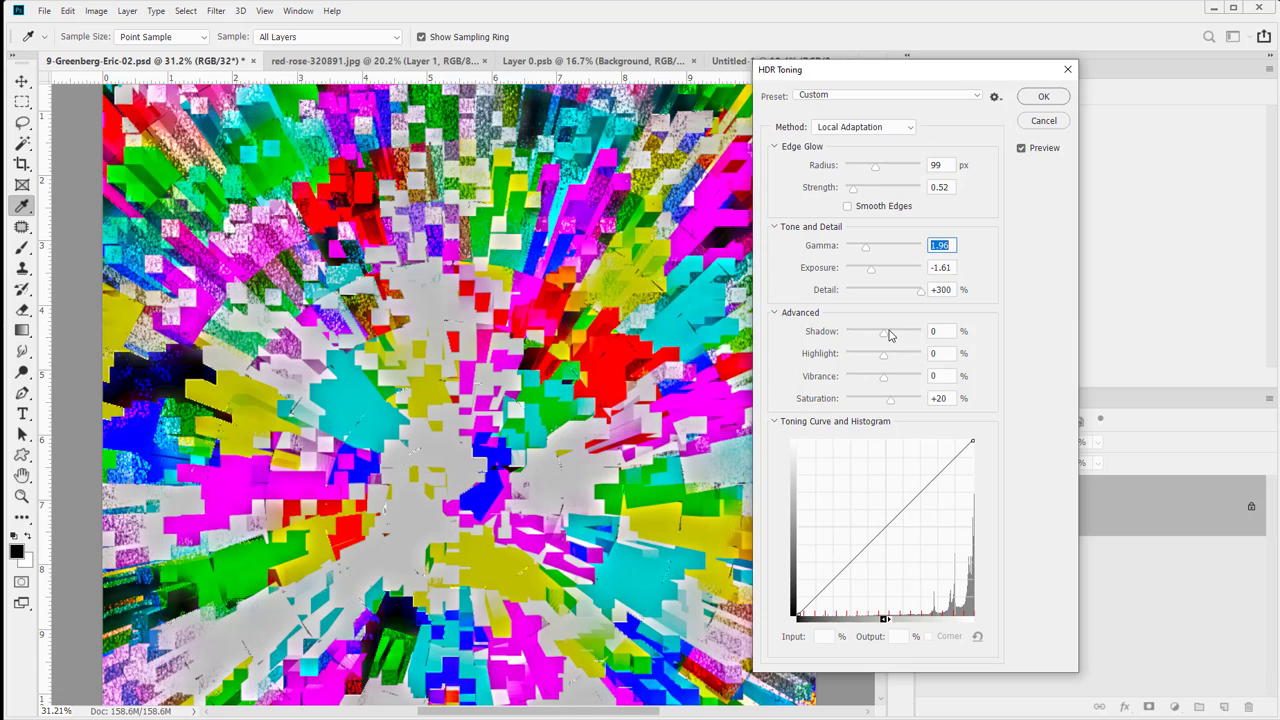
pyautogui.moveTo(884, 332); pyautogui.dragTo(948, 383)
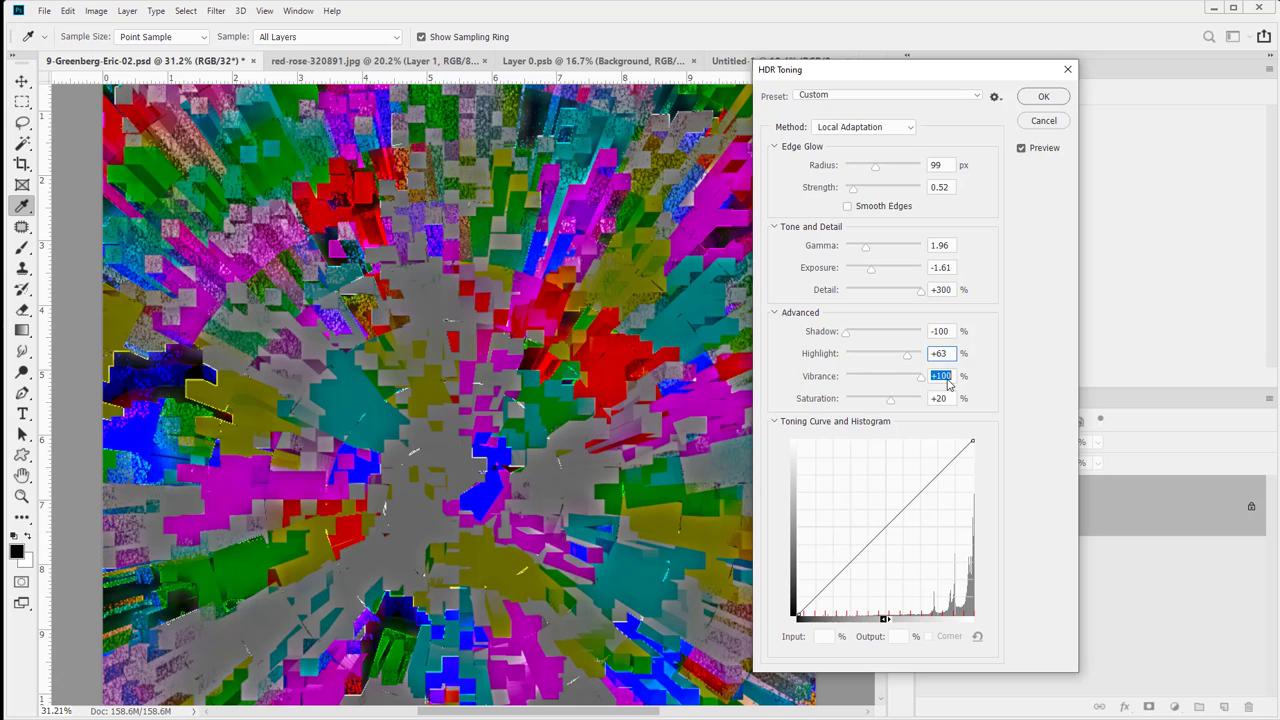
pyautogui.moveTo(866, 403)
pyautogui.mouseDown()
pyautogui.moveTo(847, 403)
pyautogui.moveTo(867, 403)
pyautogui.mouseUp()
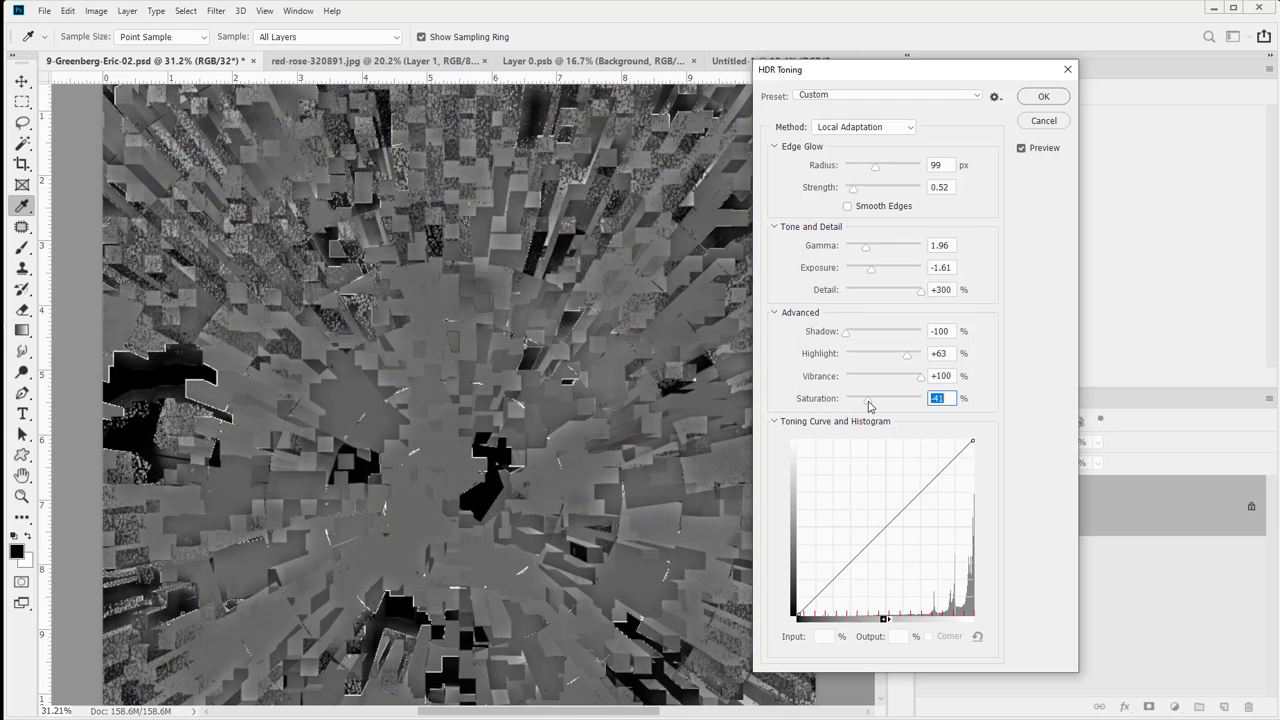
# Step: Shape an S toning curve with a 29/35 lower point, raise saturation to +100, and apply
pyautogui.moveTo(886, 524); pyautogui.dragTo(834, 539)
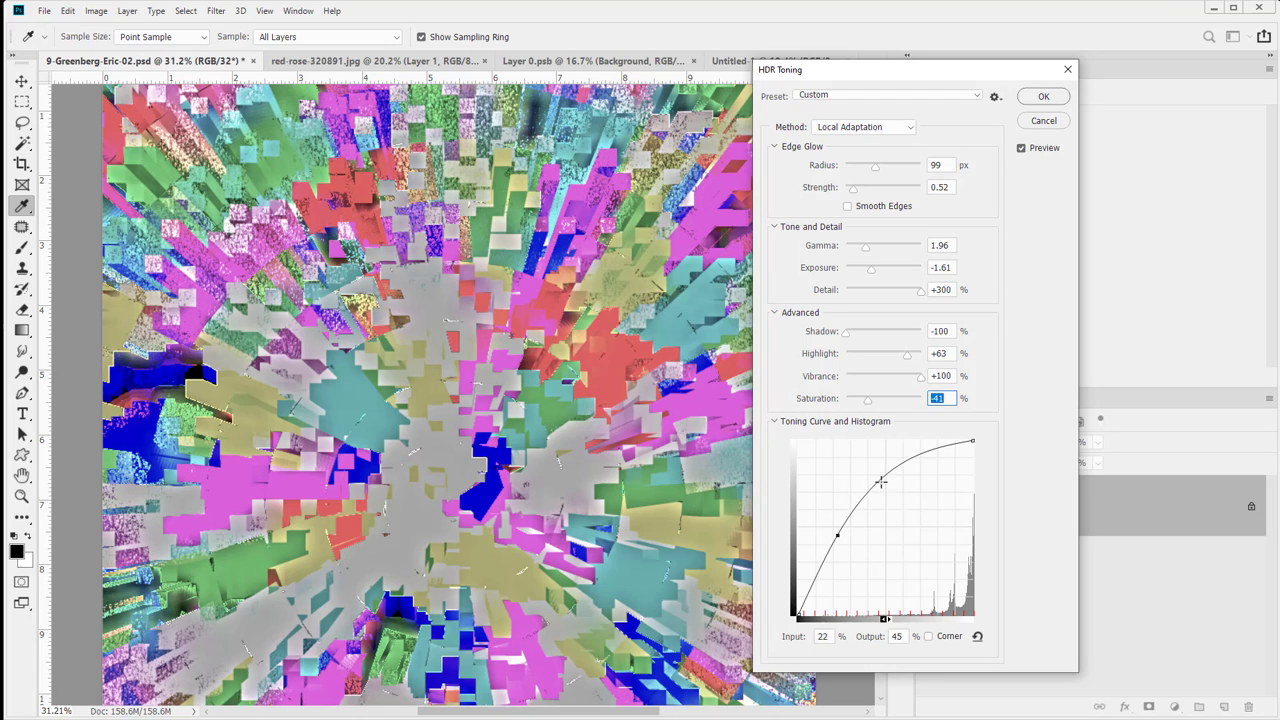
pyautogui.moveTo(880, 480); pyautogui.dragTo(934, 497)
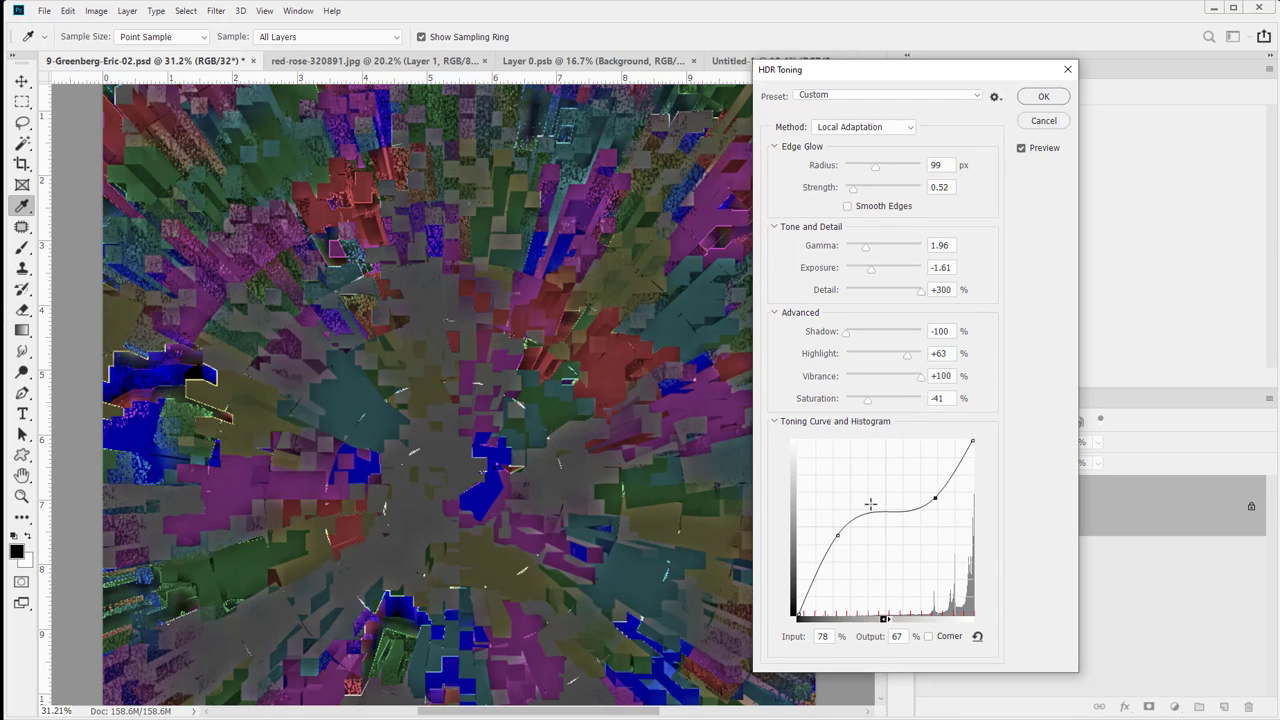
pyautogui.moveTo(841, 527); pyautogui.dragTo(848, 552)
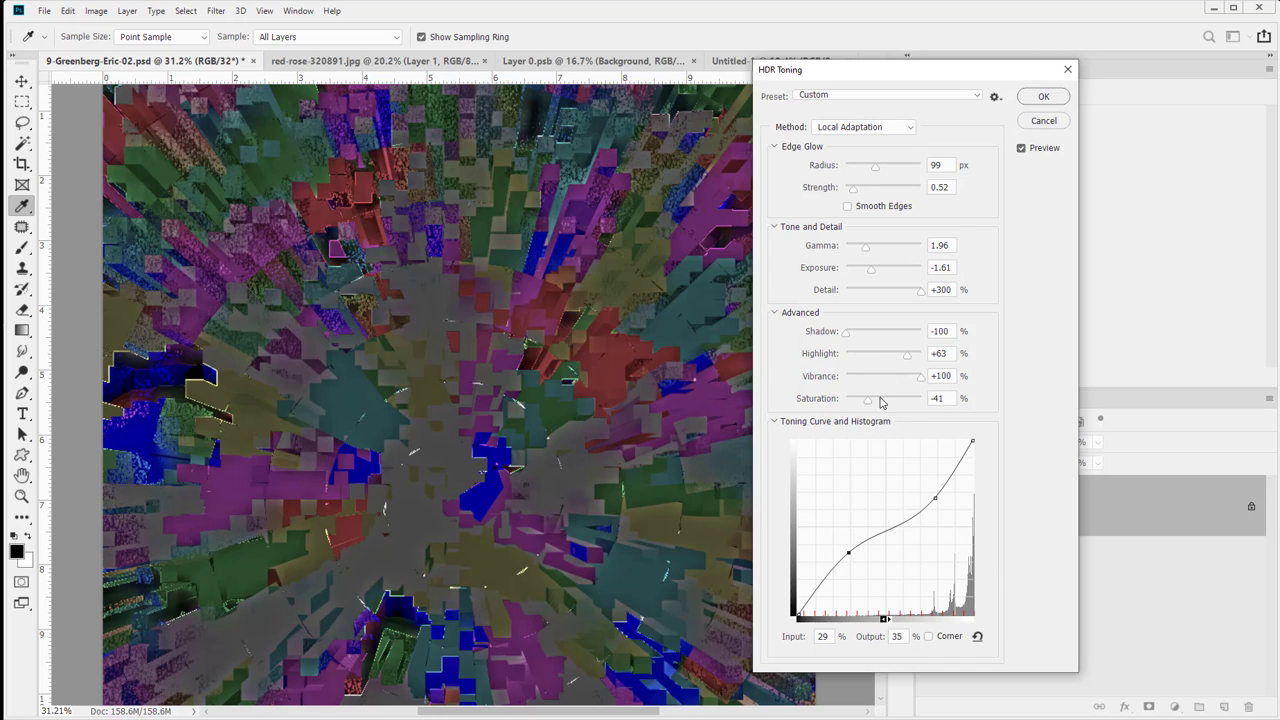
pyautogui.click(889, 401)
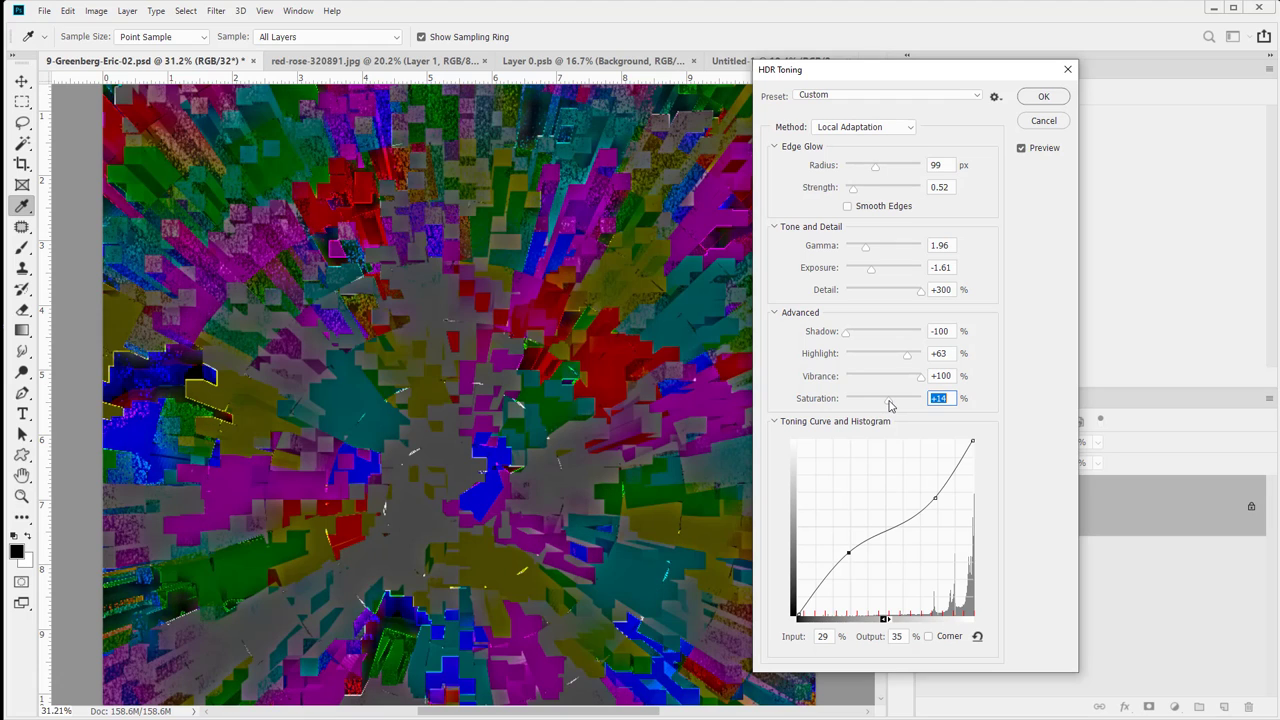
pyautogui.moveTo(892, 405); pyautogui.dragTo(922, 401)
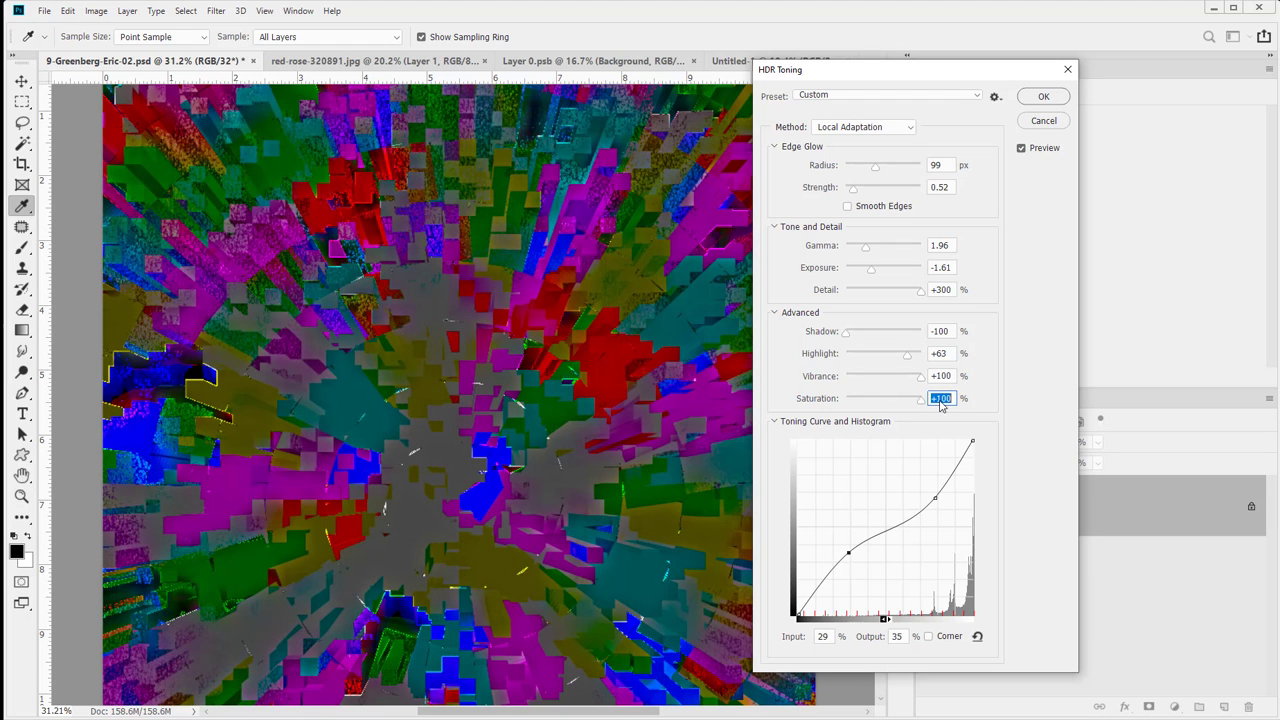
pyautogui.click(1040, 97)
pyautogui.press('z')
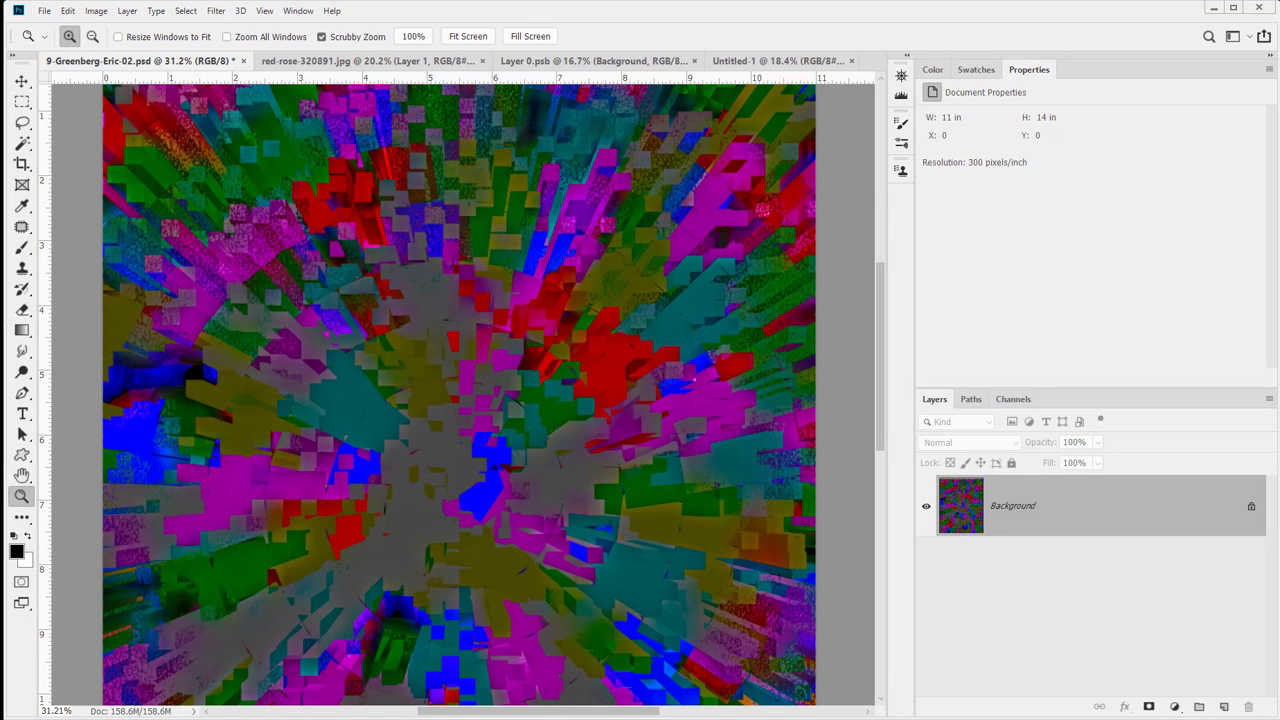
# Step: Invert the artwork to pastels with Ctrl+I, show rulers, and zoom out to the whole page
pyautogui.hotkey('ctrl', 'i')
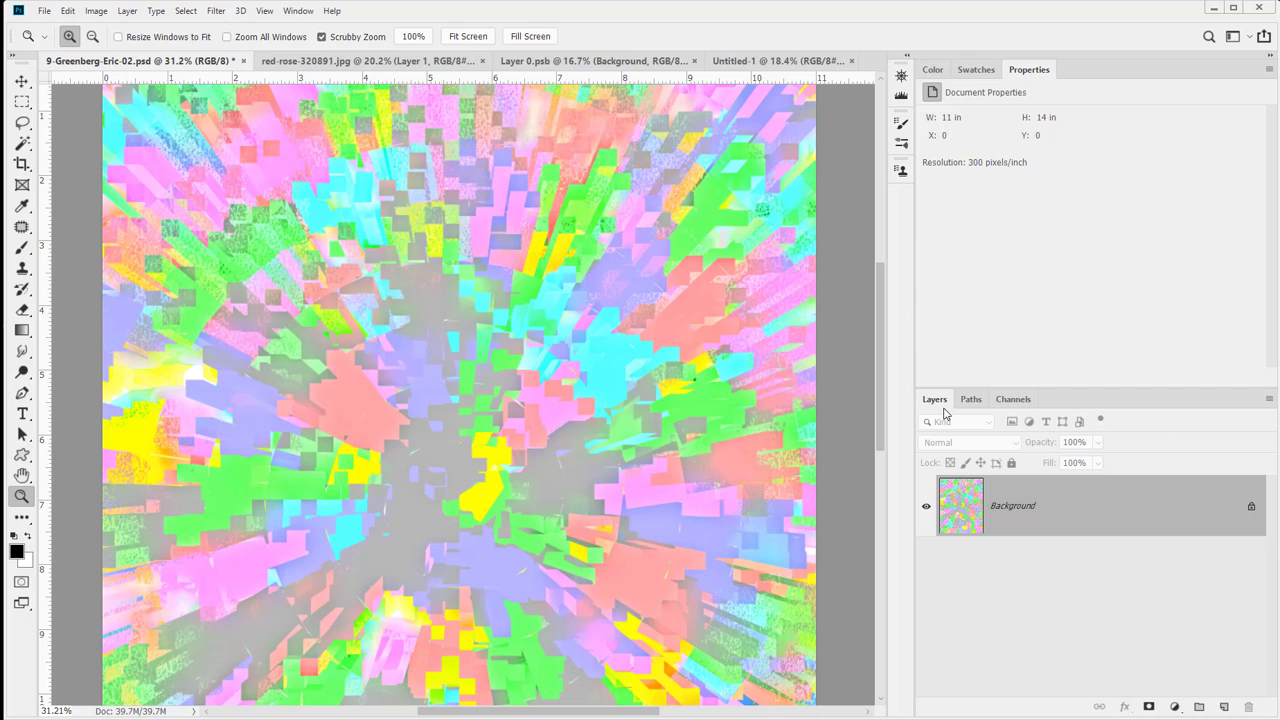
pyautogui.keyDown('alt'); pyautogui.click(486, 439); pyautogui.keyUp('alt')
pyautogui.keyDown('alt'); pyautogui.click(486, 439); pyautogui.keyUp('alt')
pyautogui.moveTo(439, 418); pyautogui.dragTo(438, 380)
pyautogui.click(419, 434)
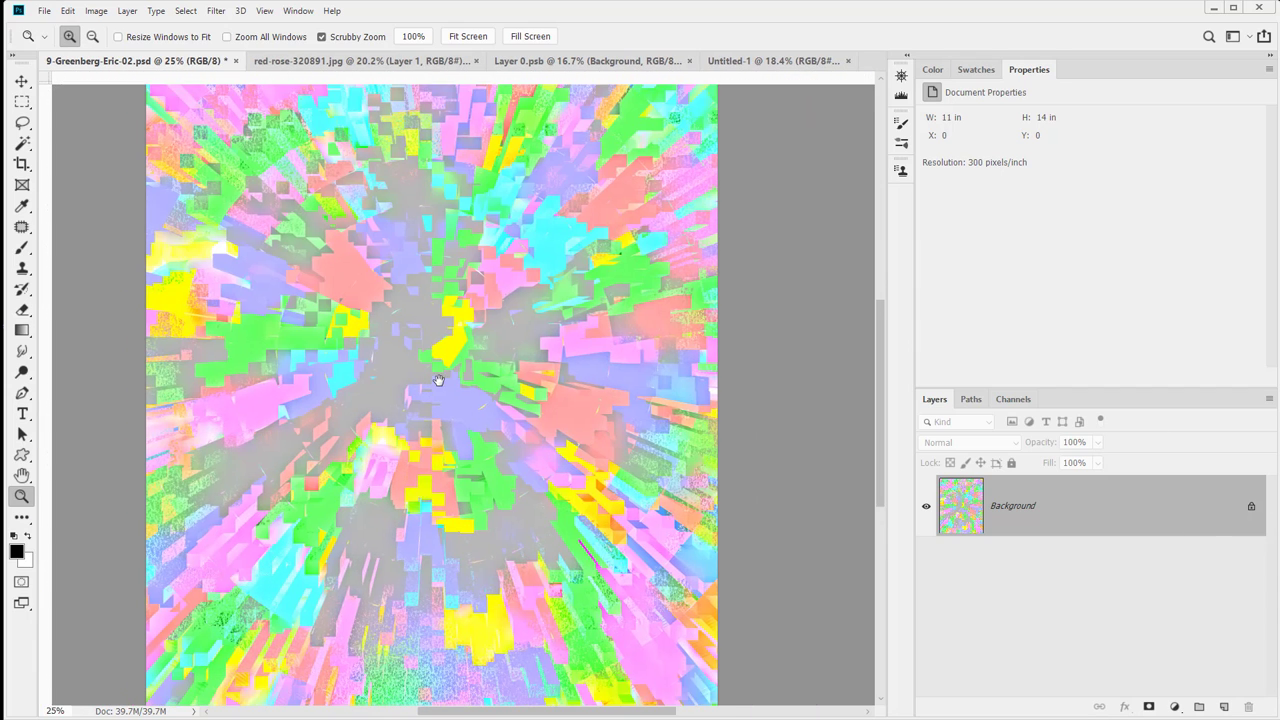
pyautogui.hotkey('ctrl', 'r')
pyautogui.keyDown('alt'); pyautogui.click(438, 380); pyautogui.keyUp('alt')
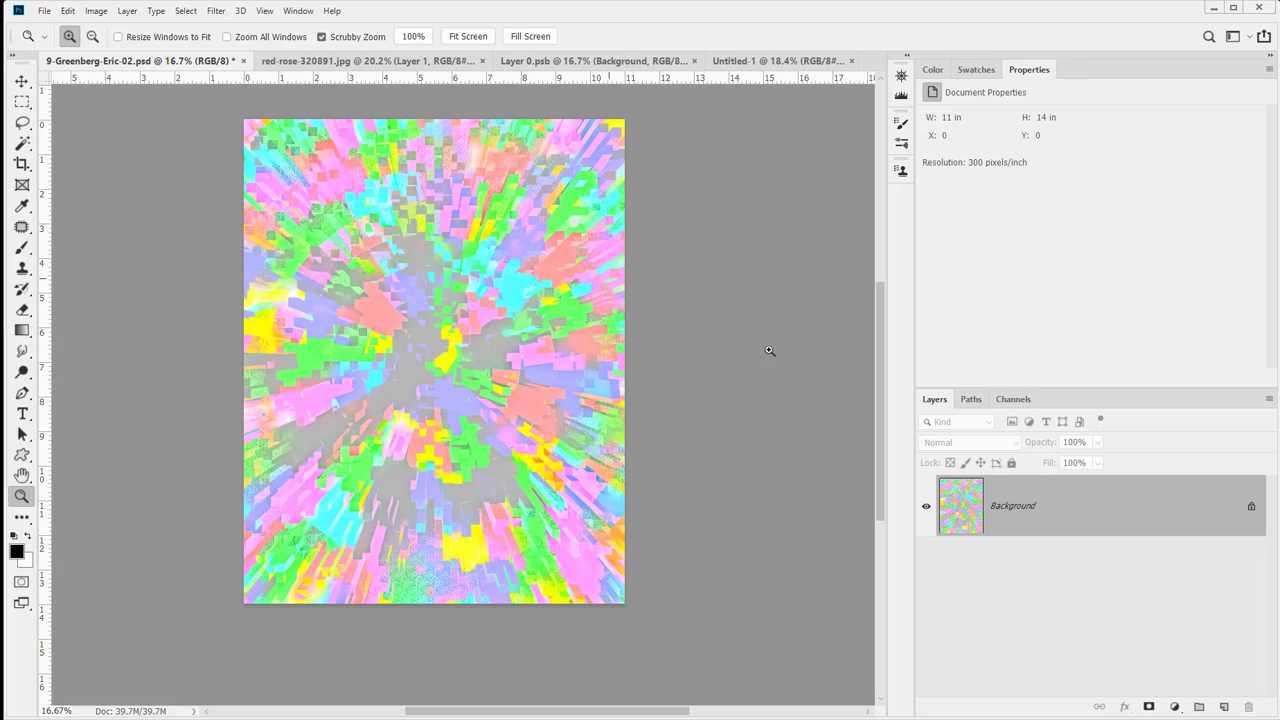
# Step: Duplicate the Background layer, scale the copy to 279.08%, and shift it to -0.64, -0.94 in
pyautogui.moveTo(976, 530); pyautogui.dragTo(1224, 707)
pyautogui.hotkey('ctrl', 't')
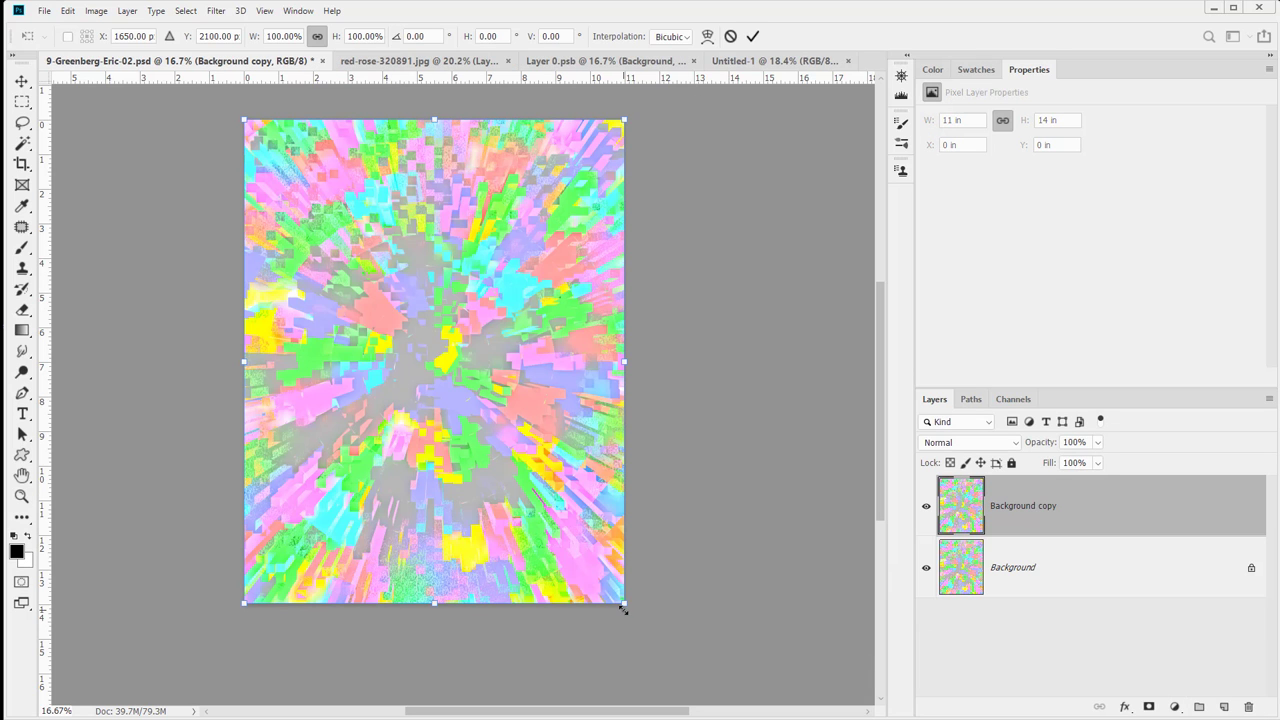
pyautogui.moveTo(623, 609); pyautogui.dragTo(1170, 714)
pyautogui.moveTo(288, 174)
pyautogui.mouseDown()
pyautogui.moveTo(591, 414)
pyautogui.moveTo(450, 378)
pyautogui.moveTo(450, 428)
pyautogui.mouseUp()
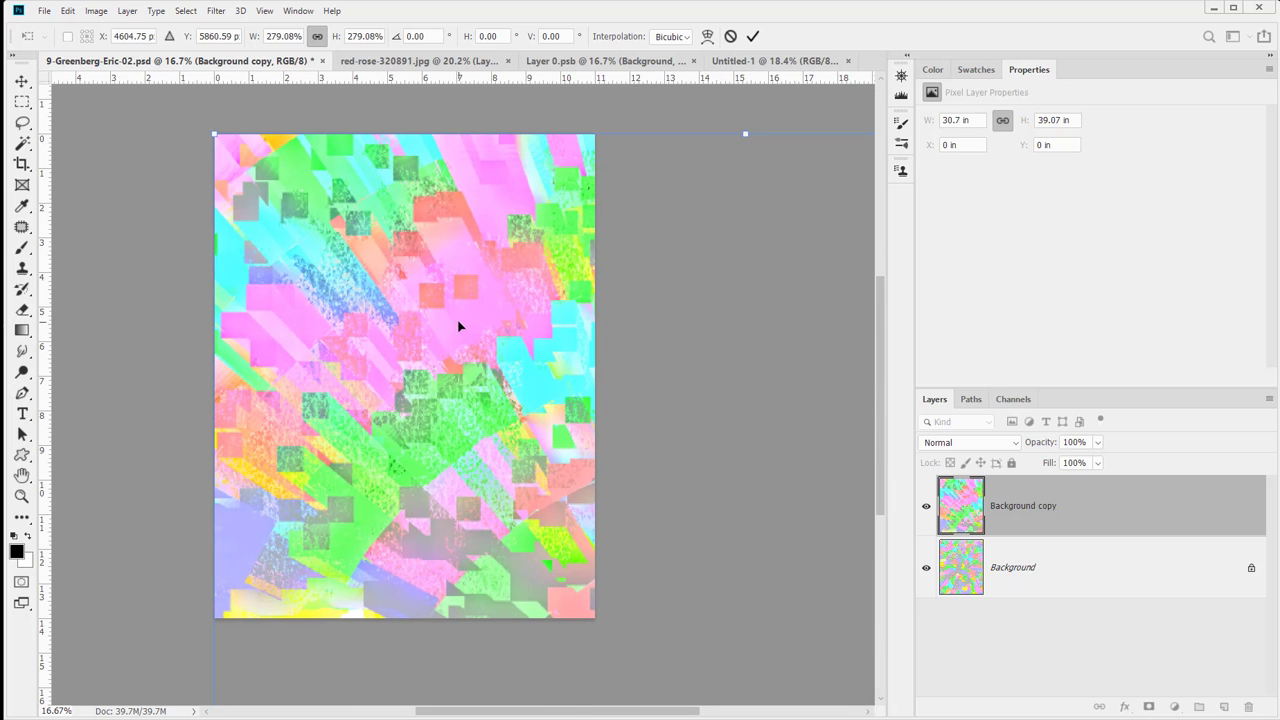
pyautogui.press('Return')
pyautogui.press('z')
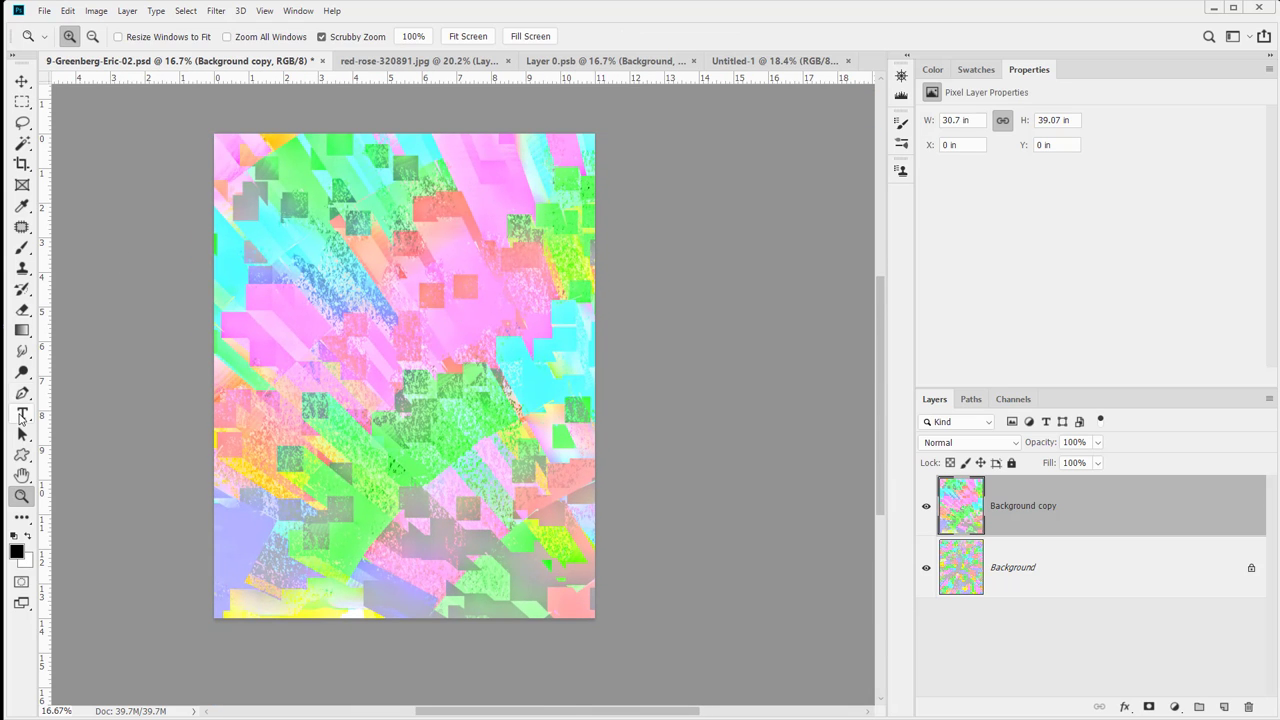
pyautogui.click(21, 80)
pyautogui.moveTo(478, 517); pyautogui.dragTo(450, 482)
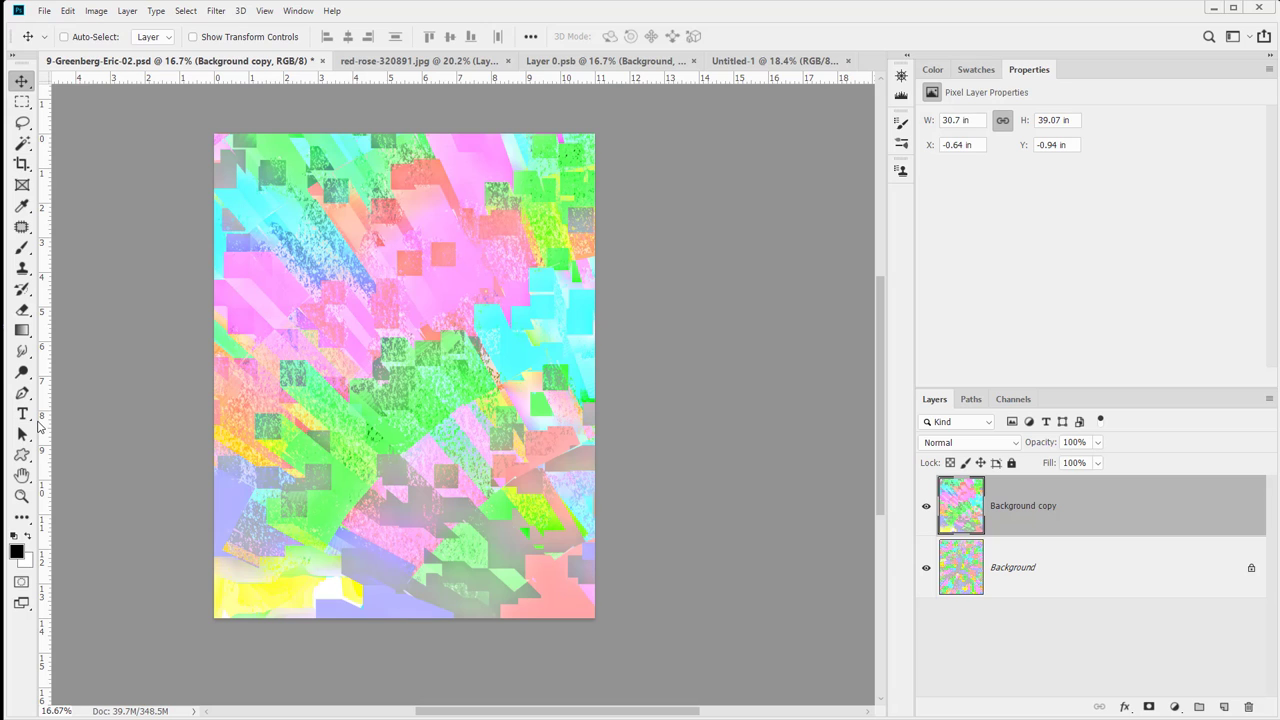
# Step: Crop the enlarged copy to the 11 × 14 in canvas and set its opacity to 30%
pyautogui.press('c')
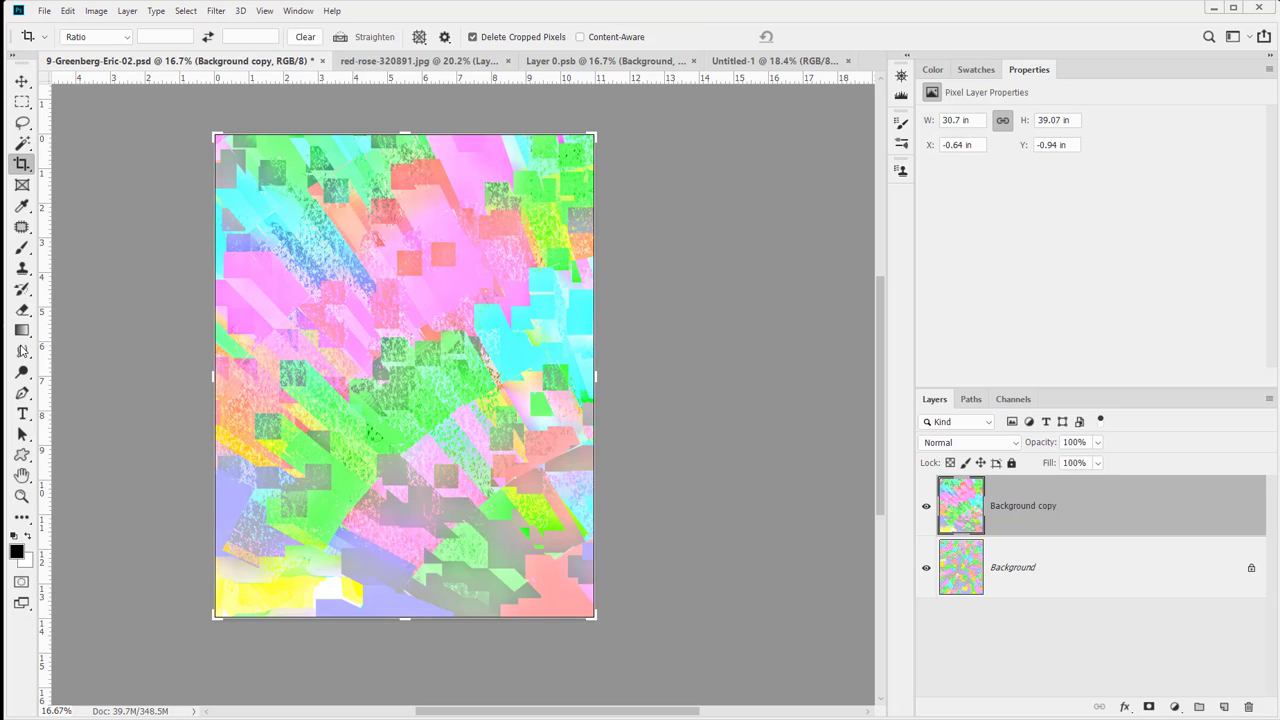
pyautogui.click(122, 206)
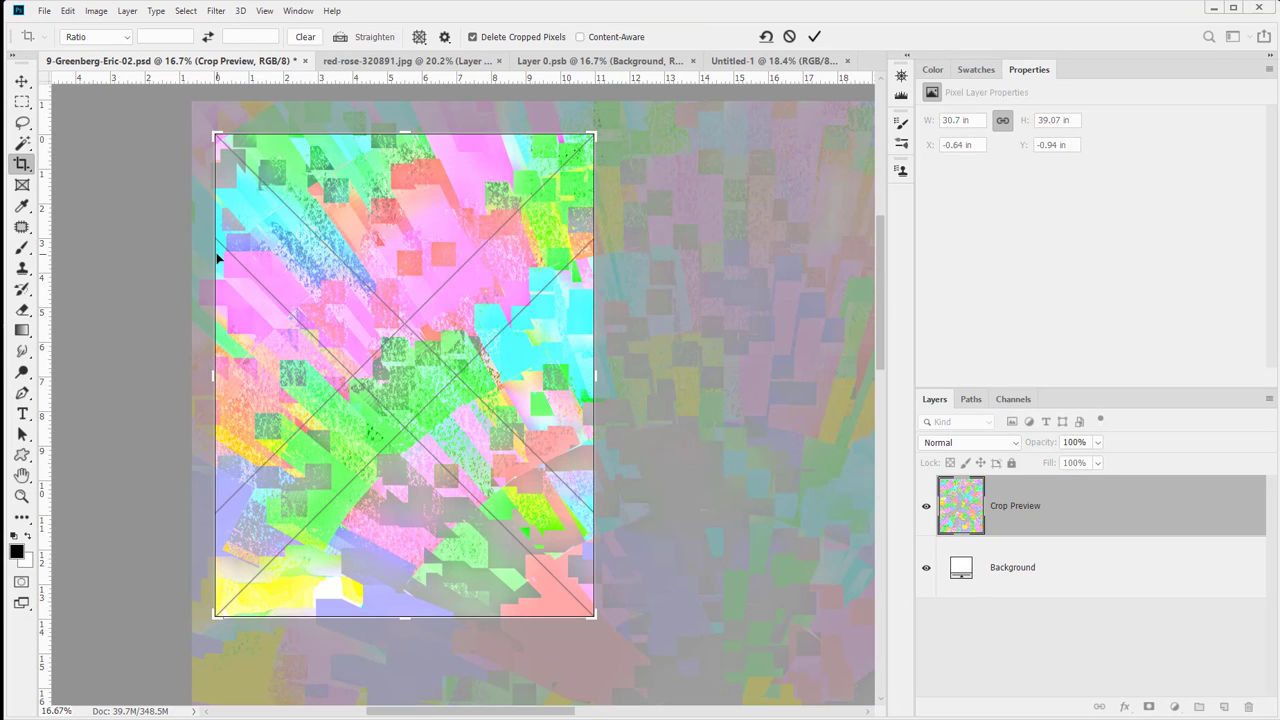
pyautogui.press('Return')
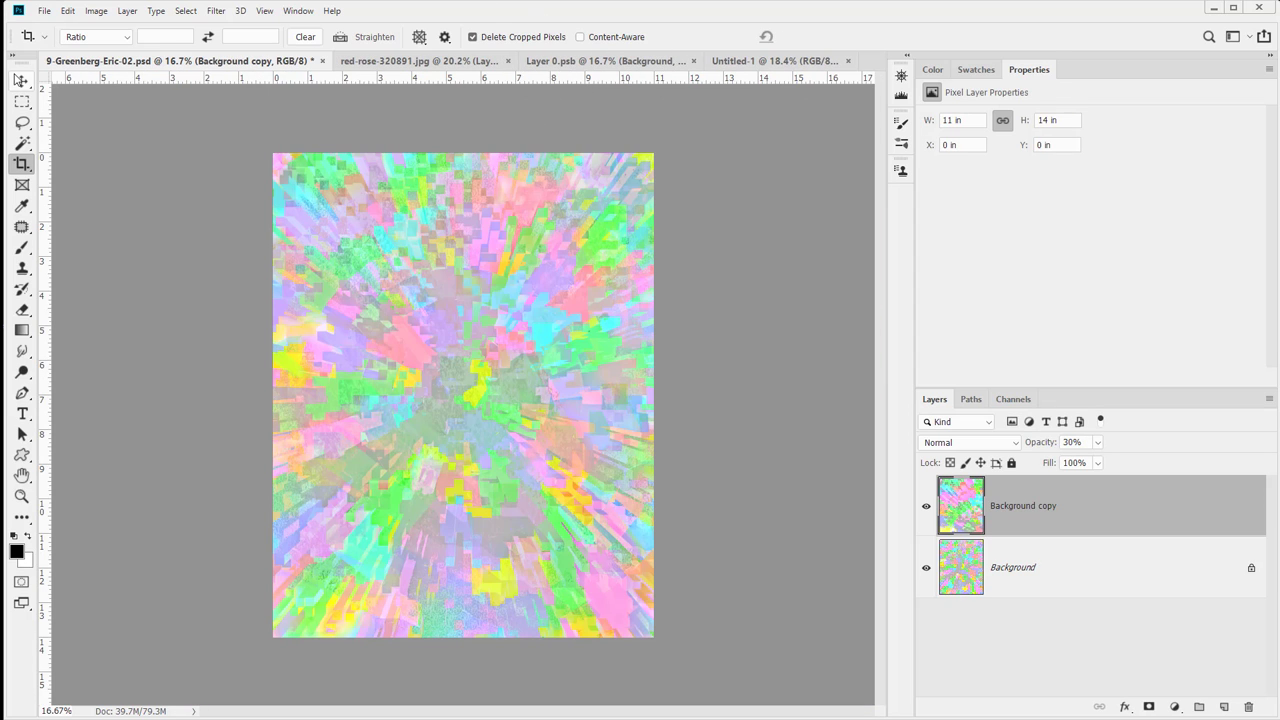
pyautogui.press('v')
pyautogui.moveTo(392, 284); pyautogui.dragTo(446, 333)
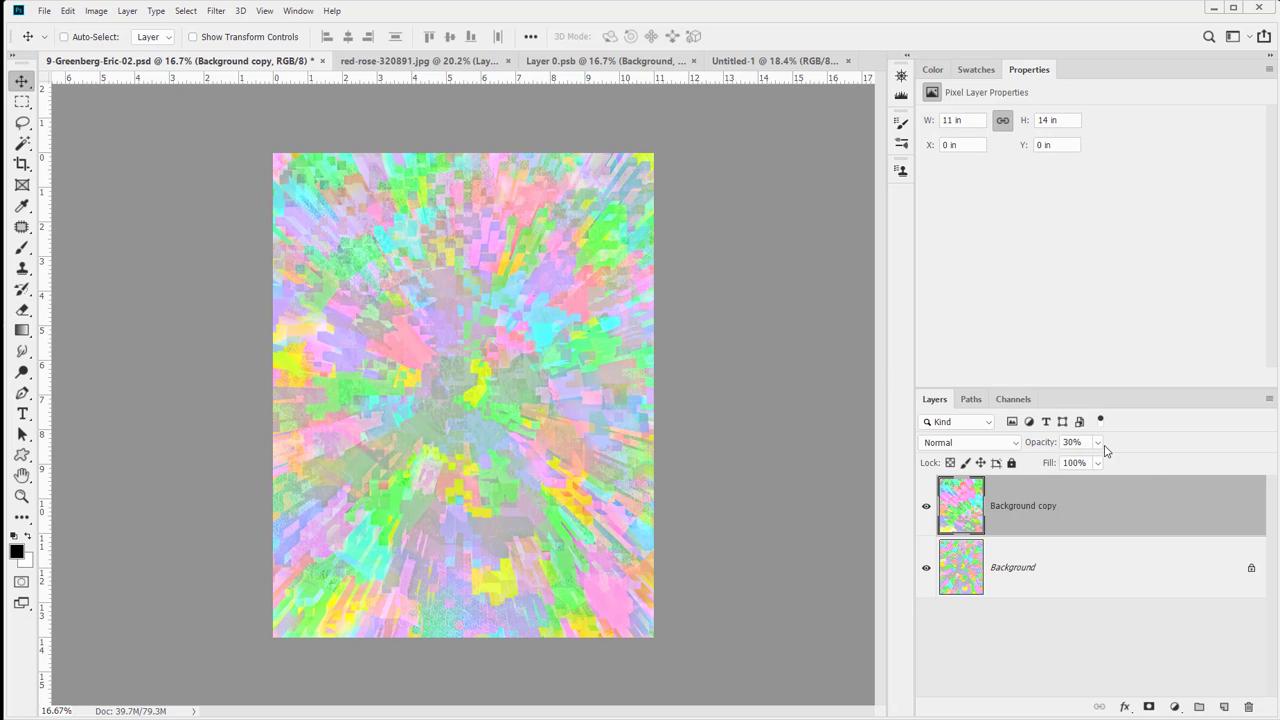
# Step: Set the Background copy to 100% opacity and Normal blend mode, moving it back into place
pyautogui.moveTo(1105, 450); pyautogui.dragTo(1159, 424)
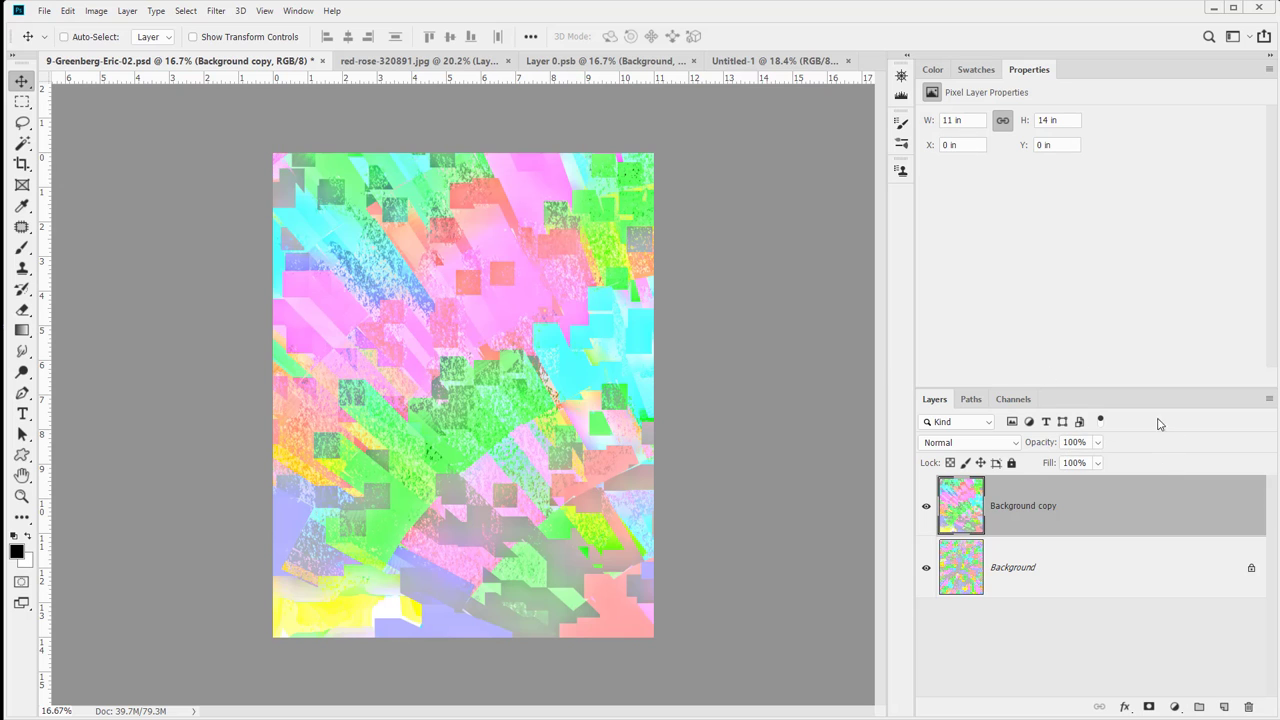
pyautogui.moveTo(600, 514)
pyautogui.mouseDown()
pyautogui.moveTo(487, 433)
pyautogui.moveTo(570, 520)
pyautogui.moveTo(592, 514)
pyautogui.mouseUp()
pyautogui.click(966, 443)
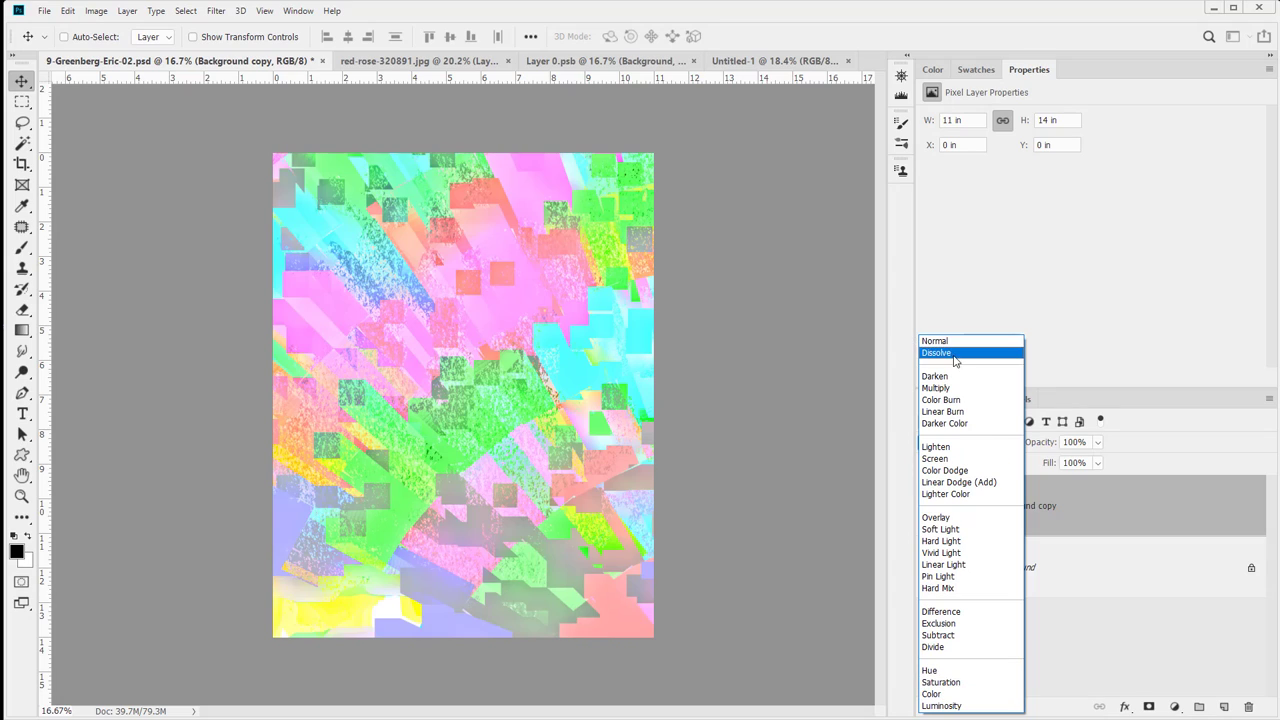
pyautogui.click(958, 341)
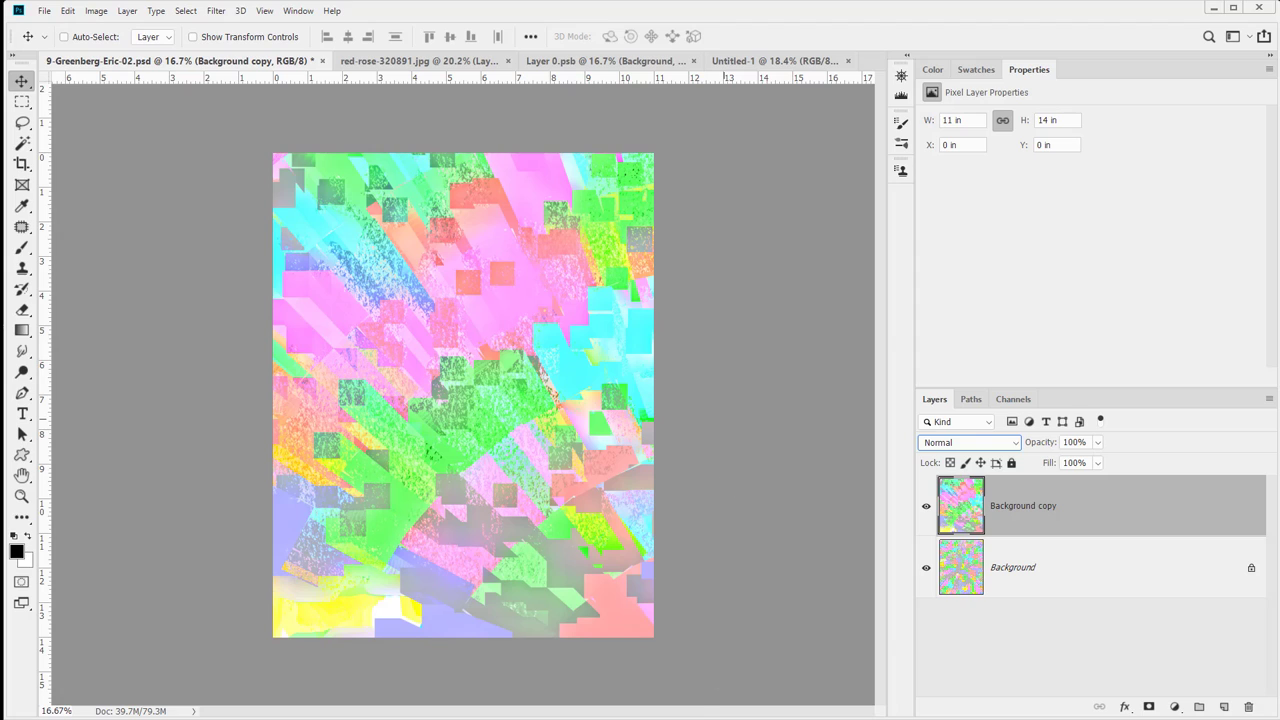